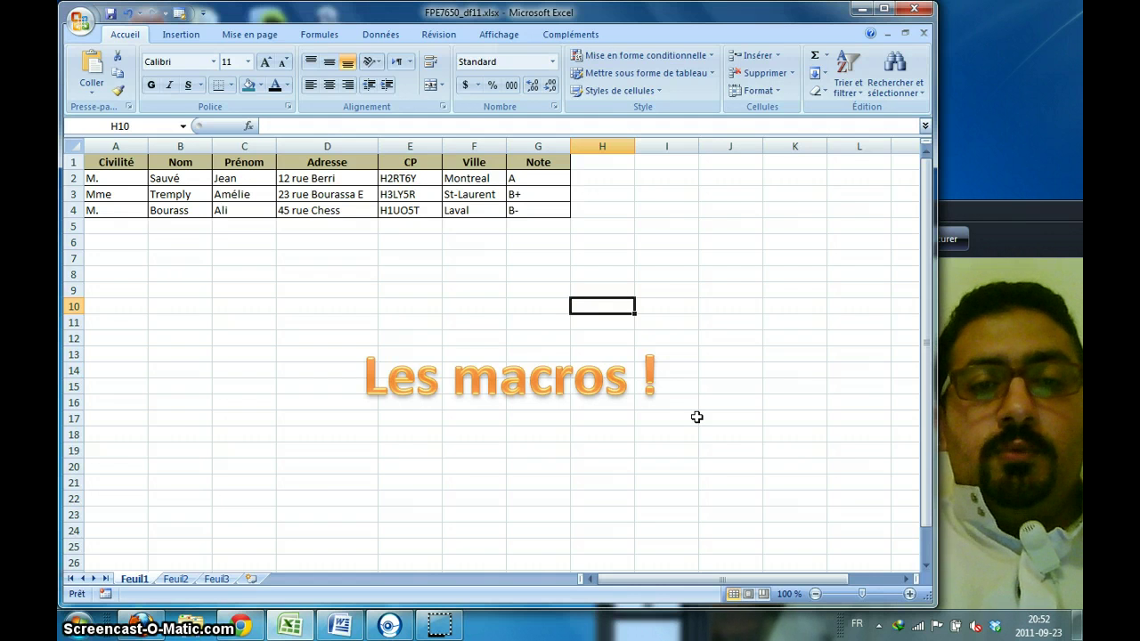
Try to add the Afficher les macros command from the Commandes courantes category to the Quick Access Toolbar.
left_click(506, 35)
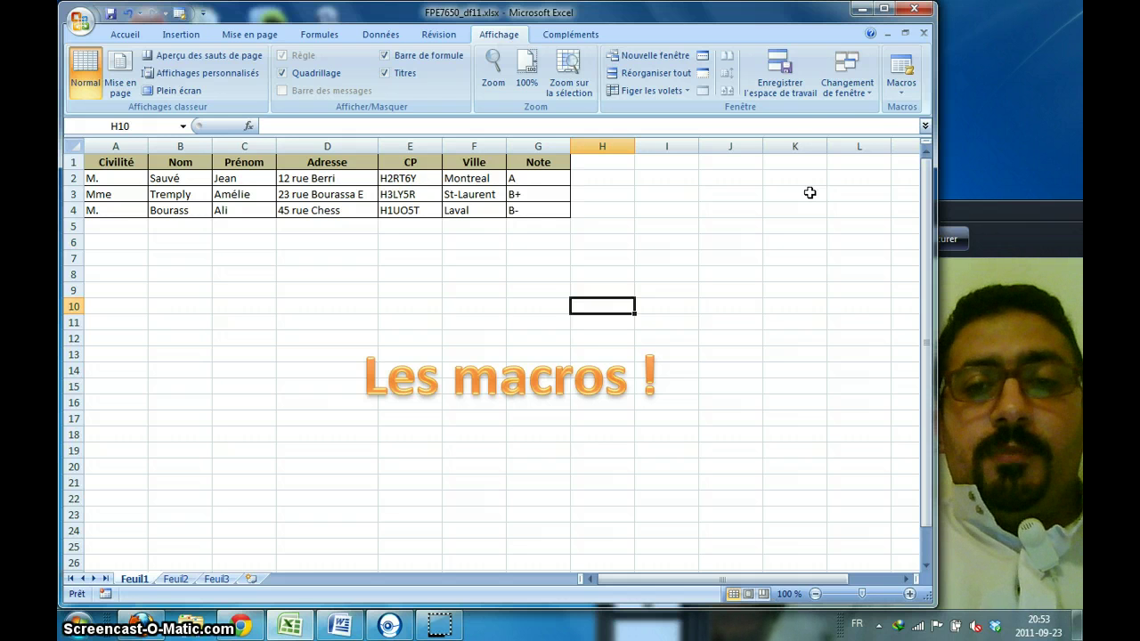
right_click(651, 35)
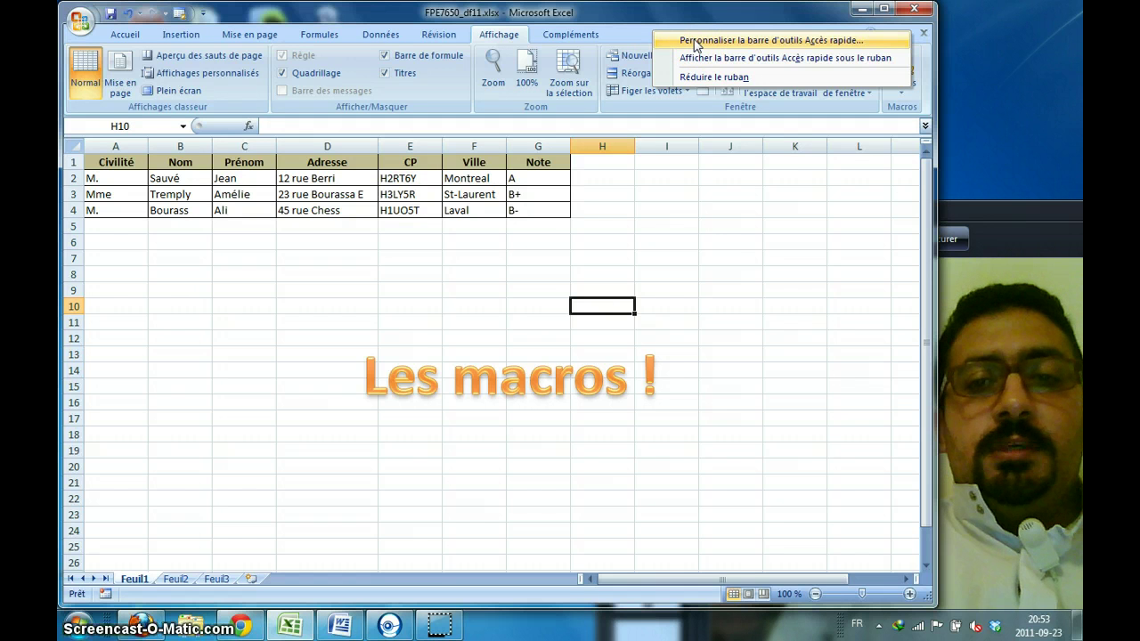
left_click(694, 41)
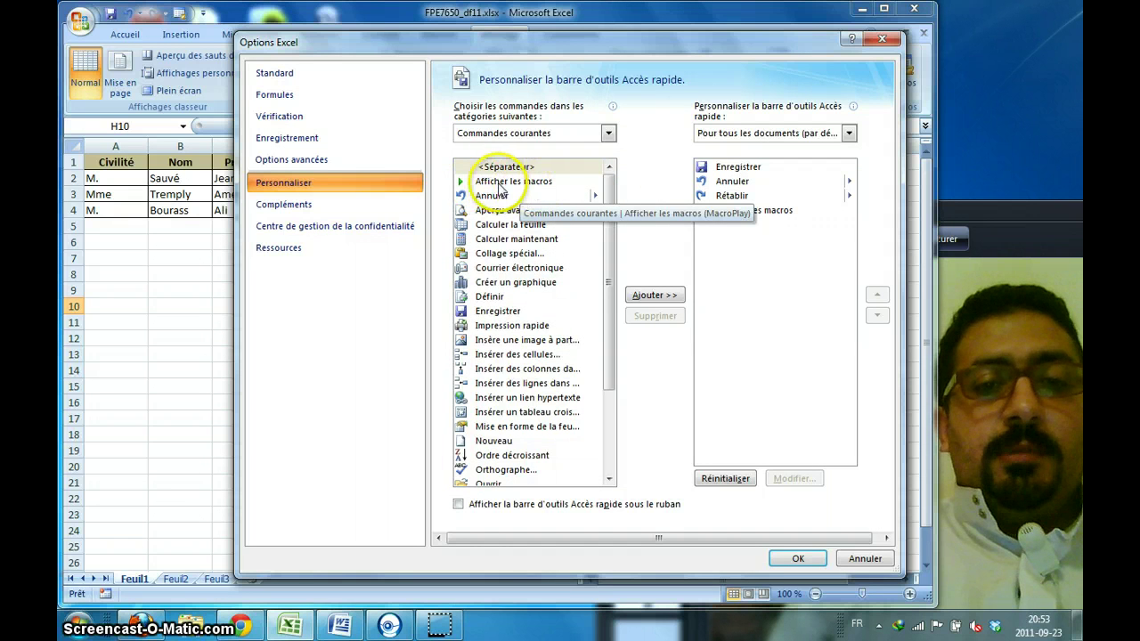
left_click(545, 133)
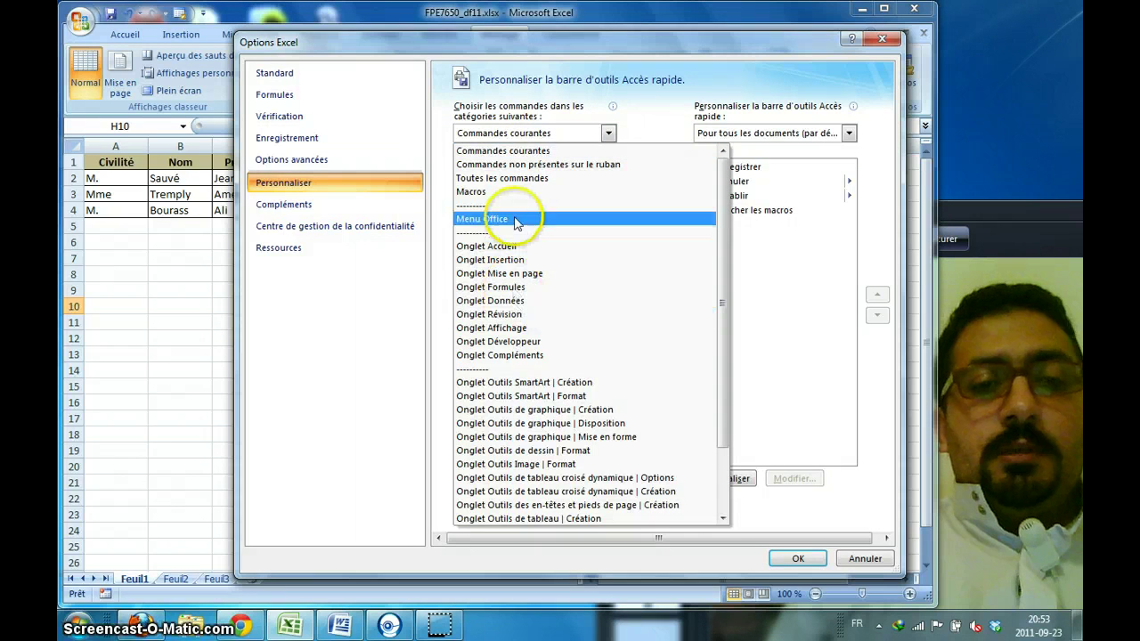
left_click(523, 300)
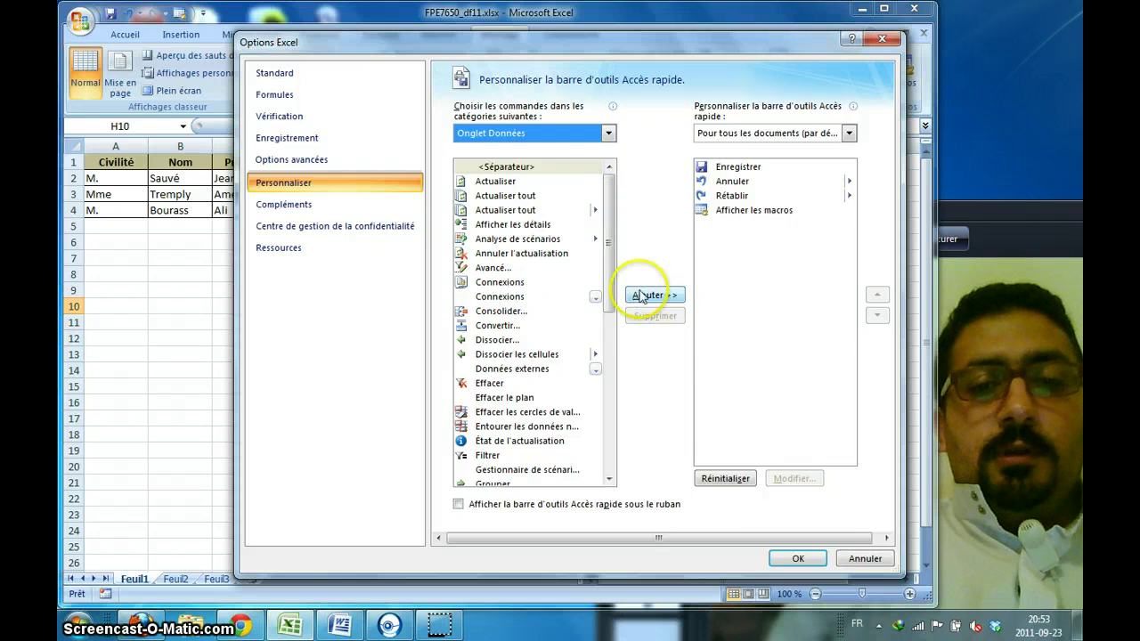
left_click(547, 133)
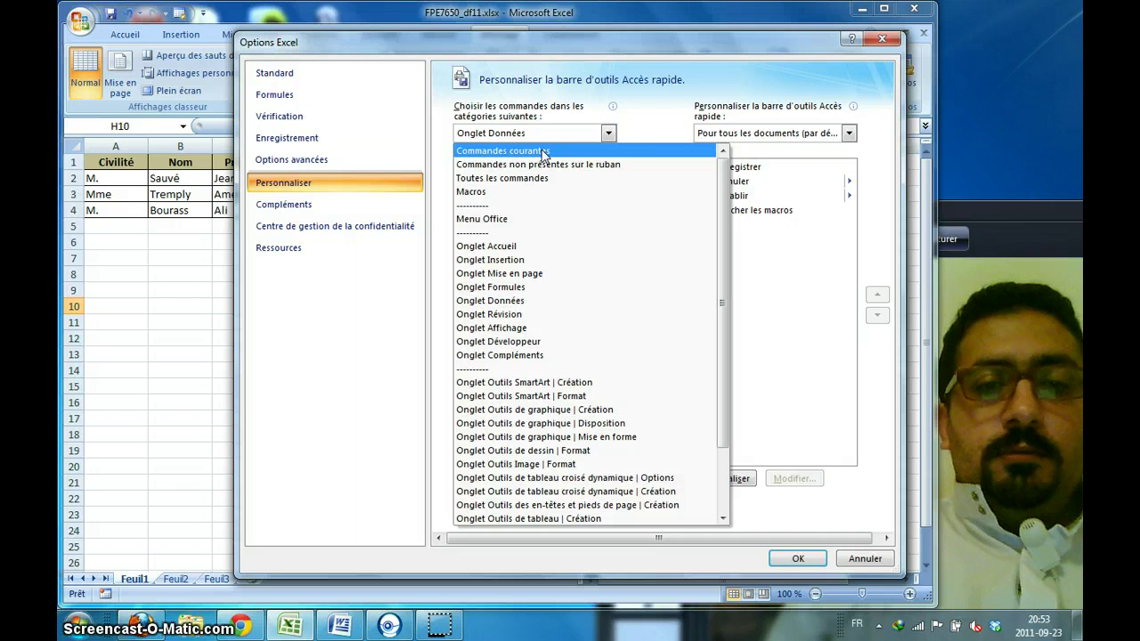
left_click(541, 151)
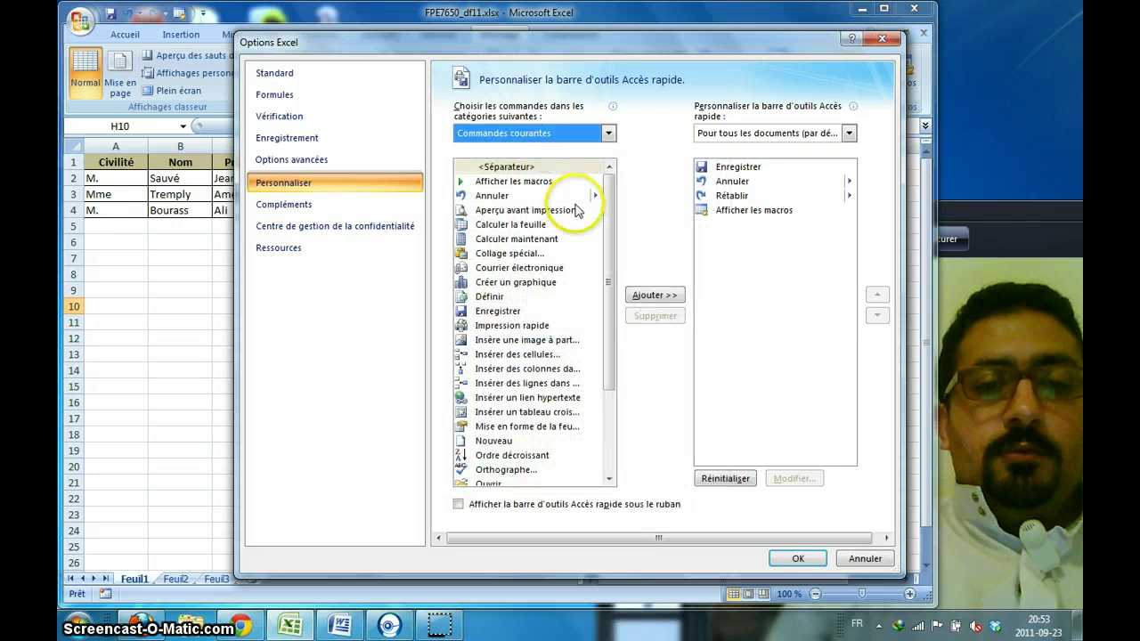
left_click(533, 187)
left_click(650, 296)
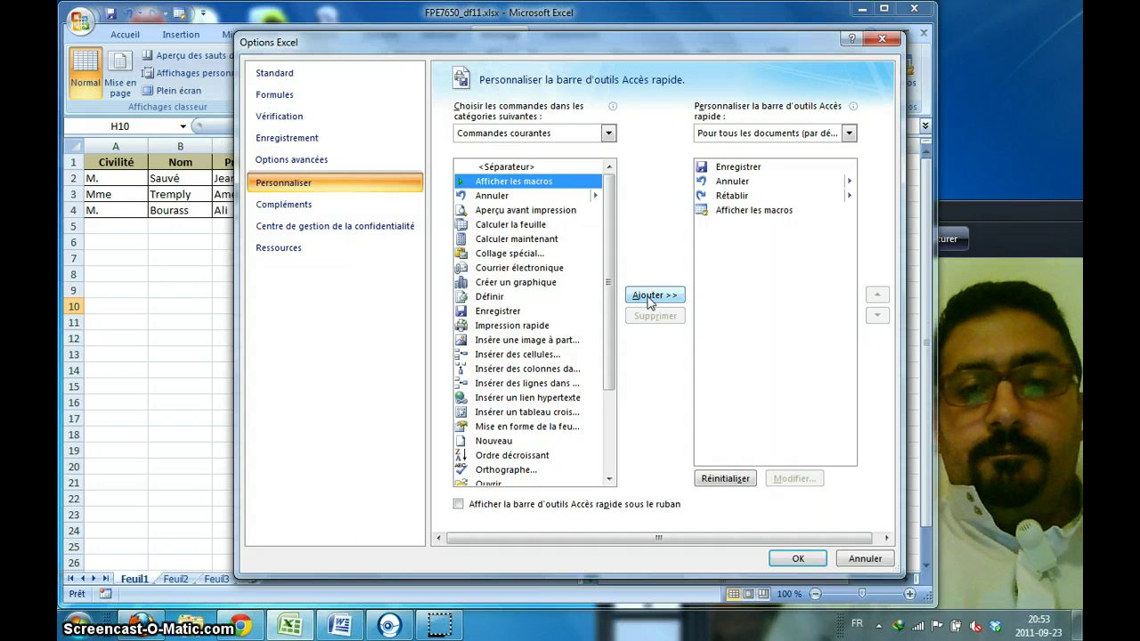
left_click(807, 559)
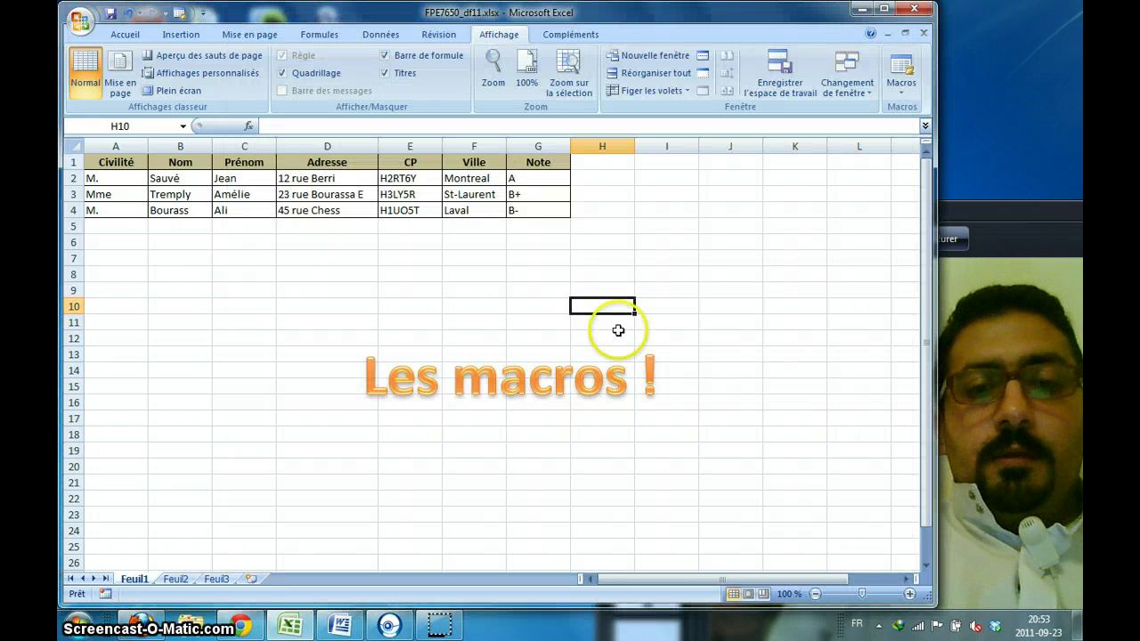
Start recording a macro named mep with the shortcut Ctrl+m, stored in Ce classeur.
left_click(509, 259)
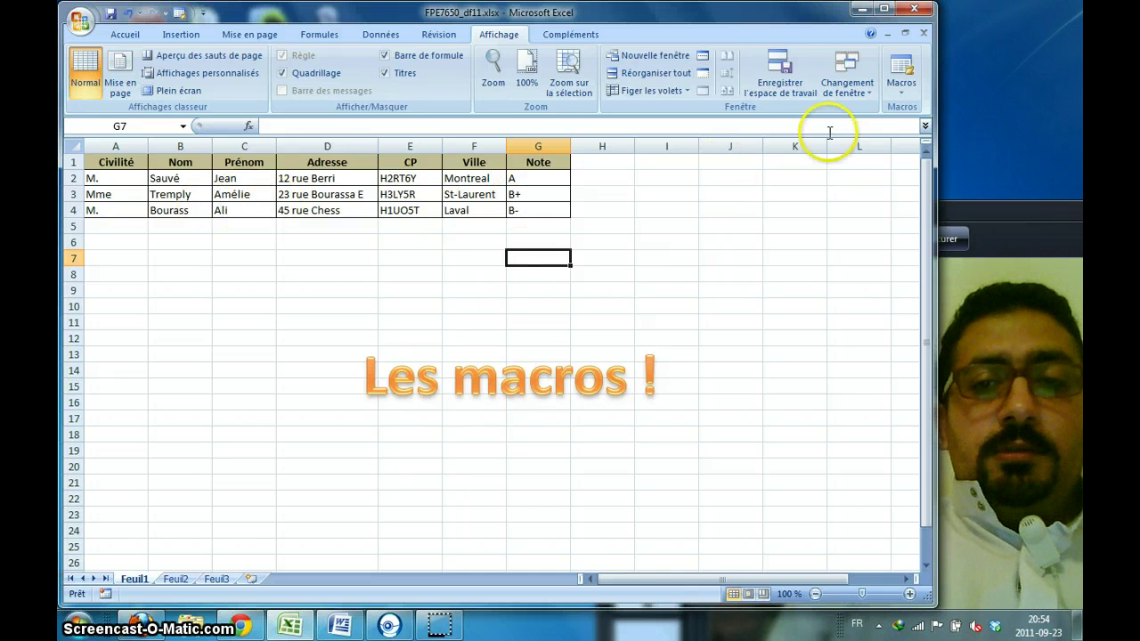
left_click(901, 96)
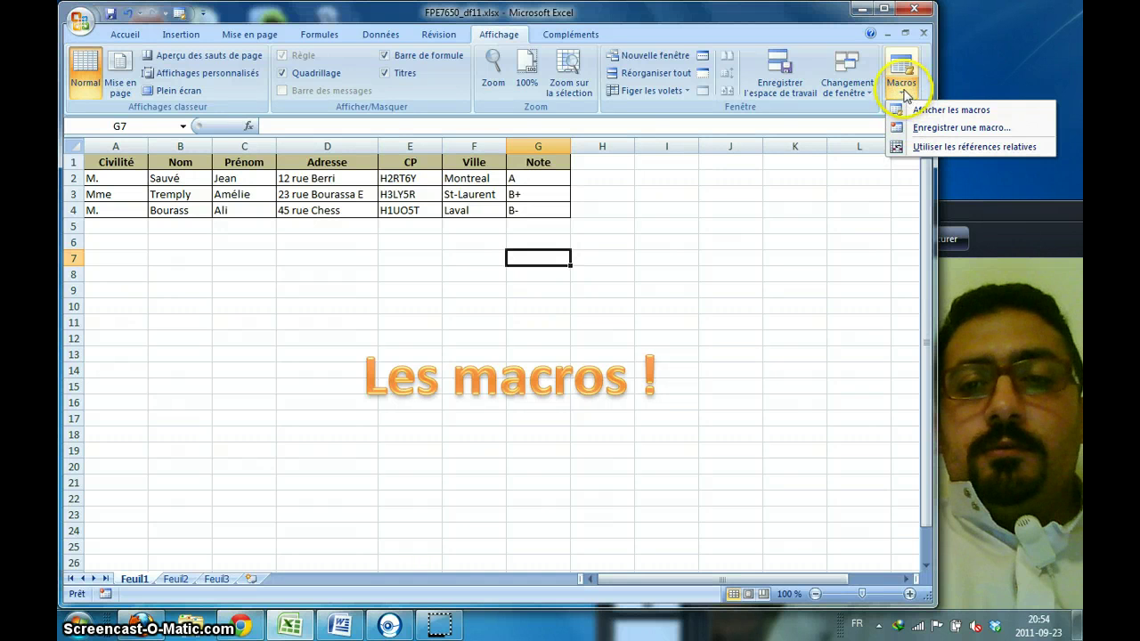
left_click(934, 129)
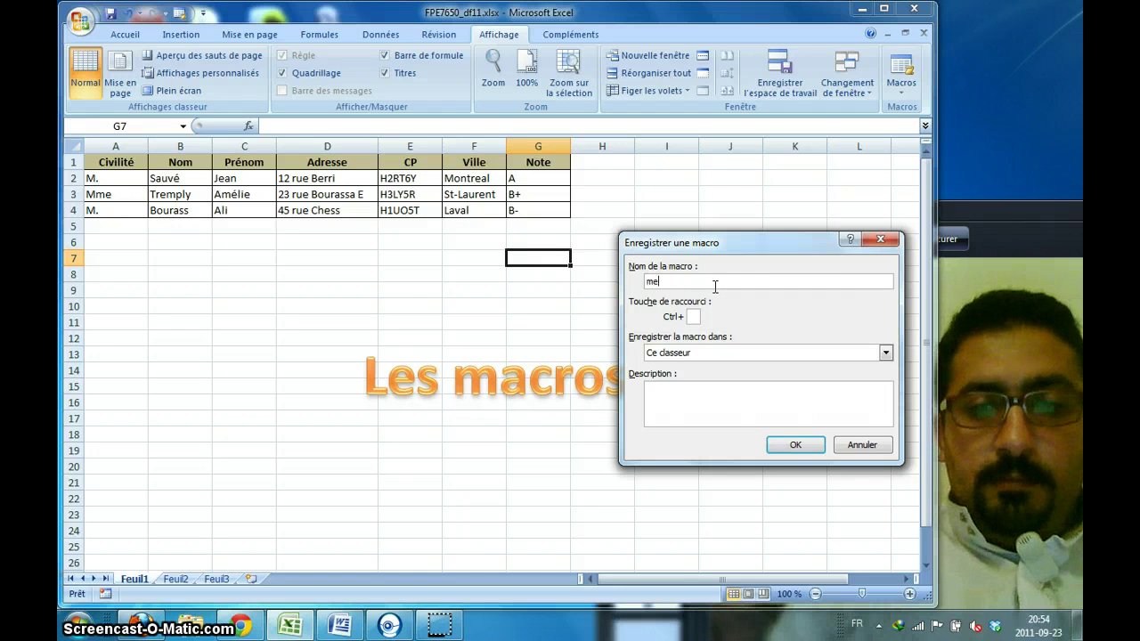
type("p")
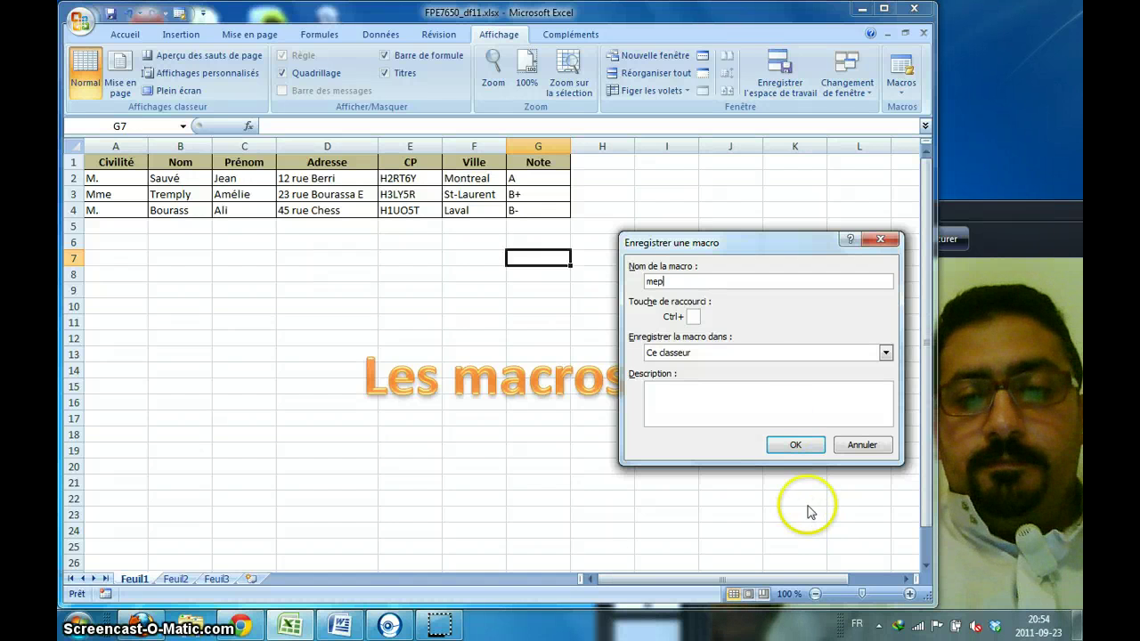
left_click(693, 317)
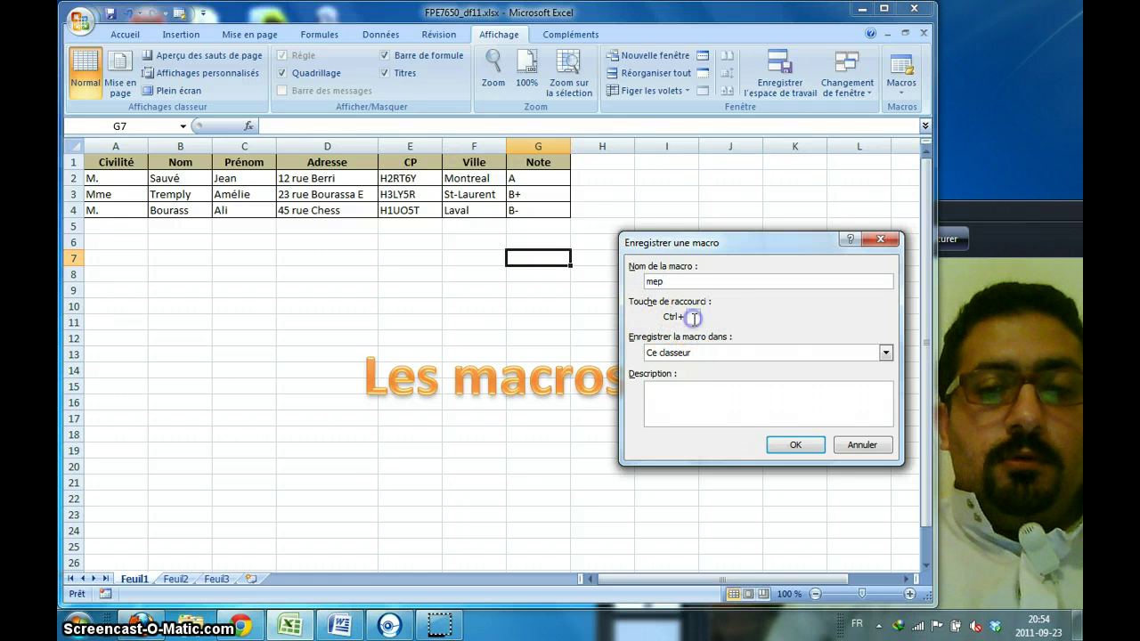
type("m")
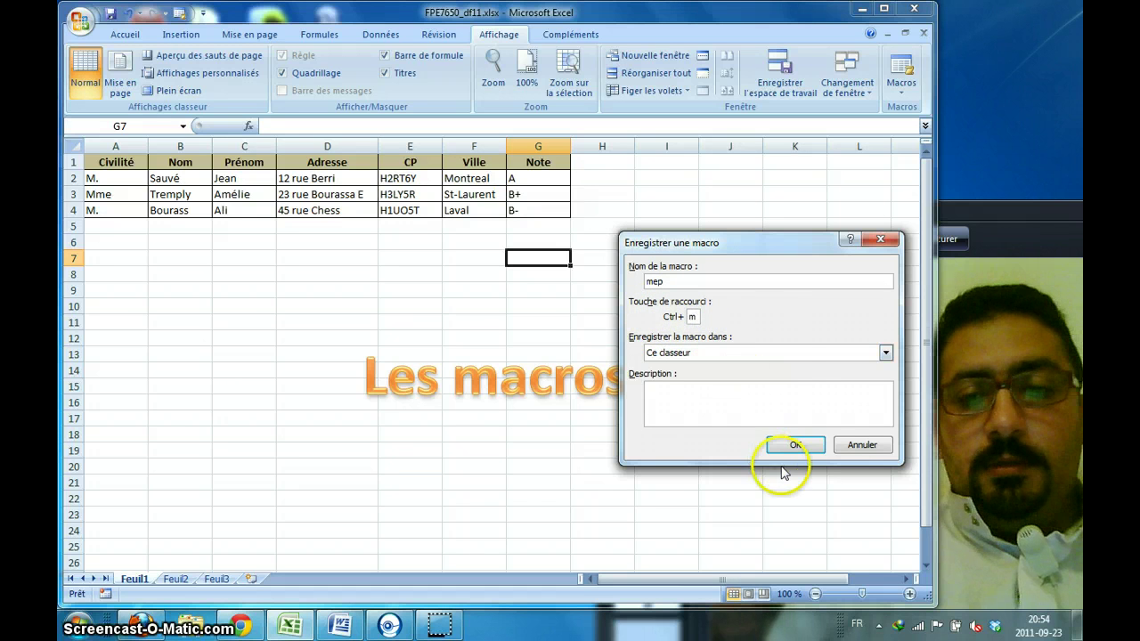
left_click(787, 354)
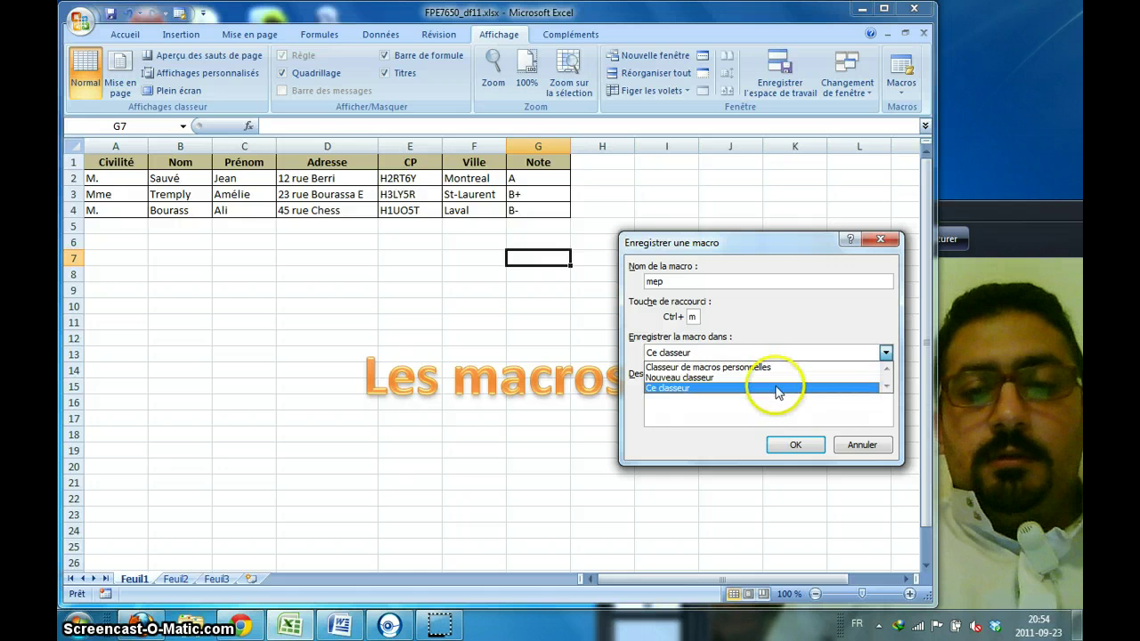
left_click(776, 387)
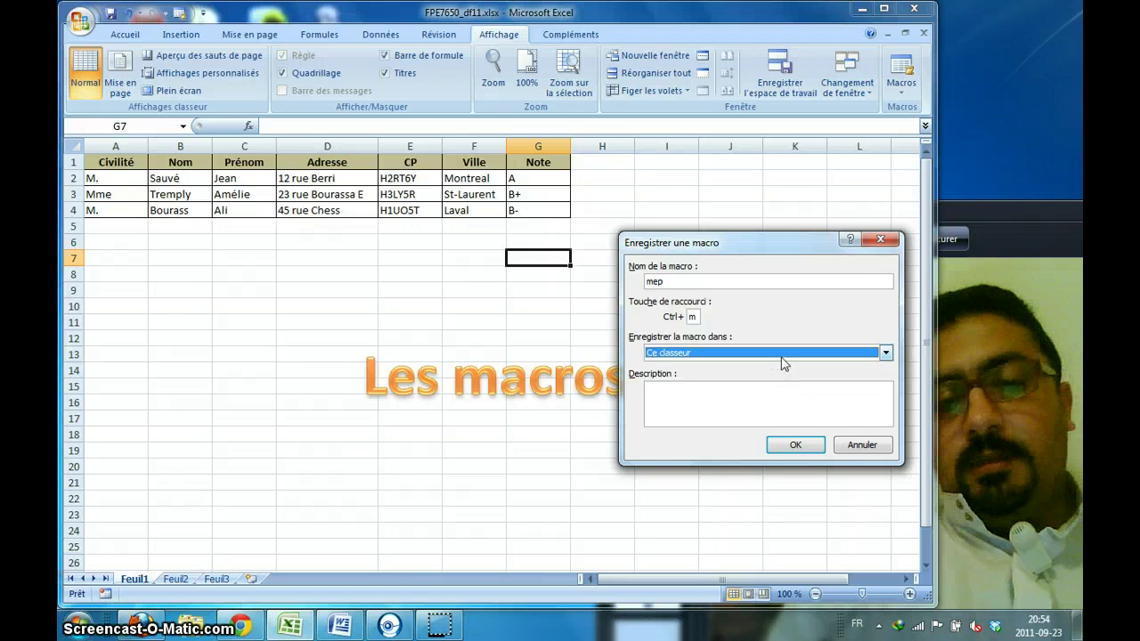
left_click(802, 445)
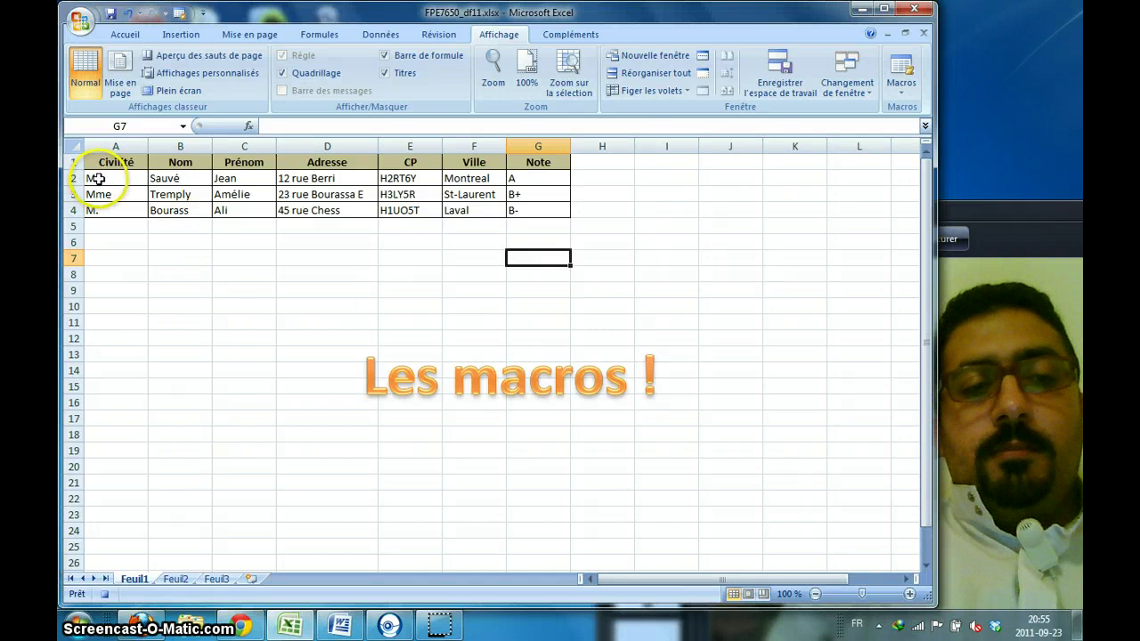
Format the Civilité cells A2:A4 with bold text, a light blue fill and a light orange font colour.
left_click_drag(96, 178, 105, 208)
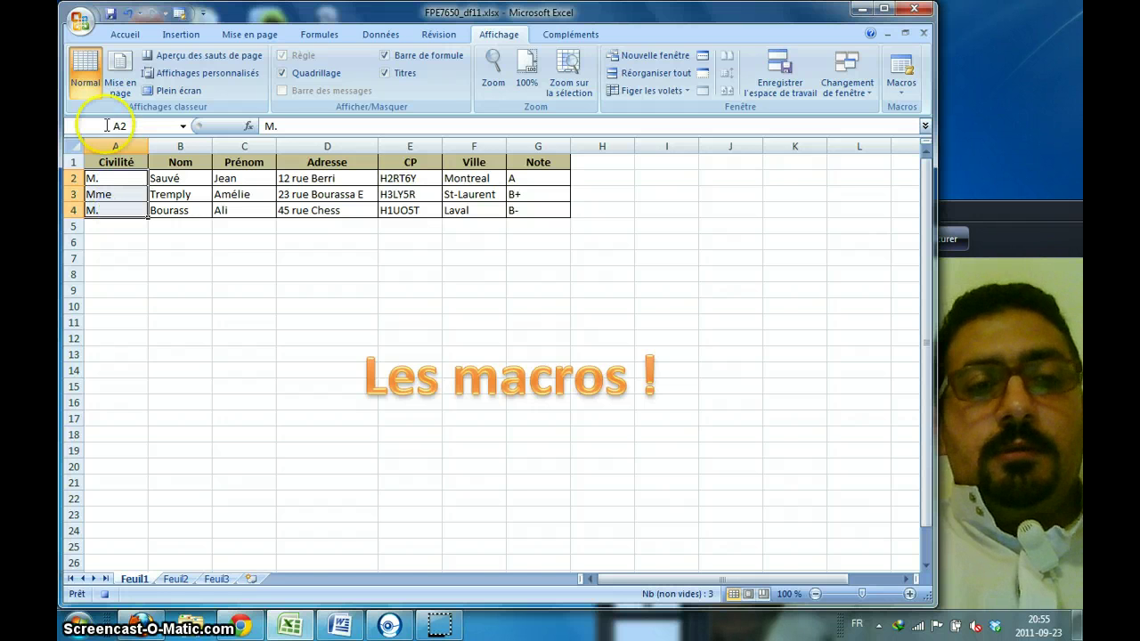
left_click(125, 35)
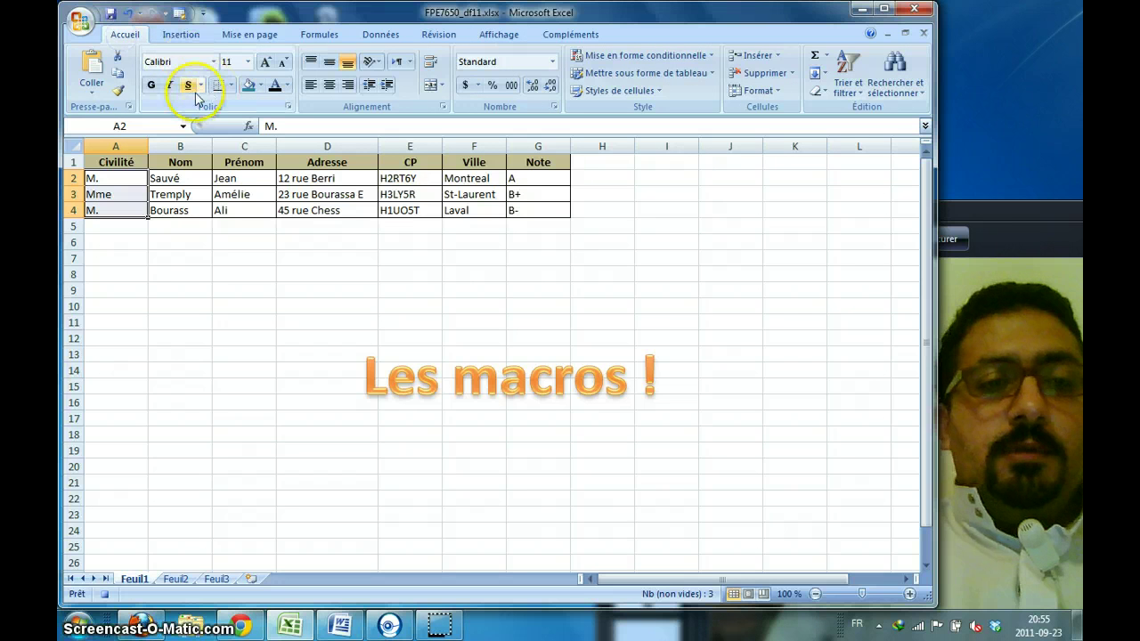
left_click(150, 85)
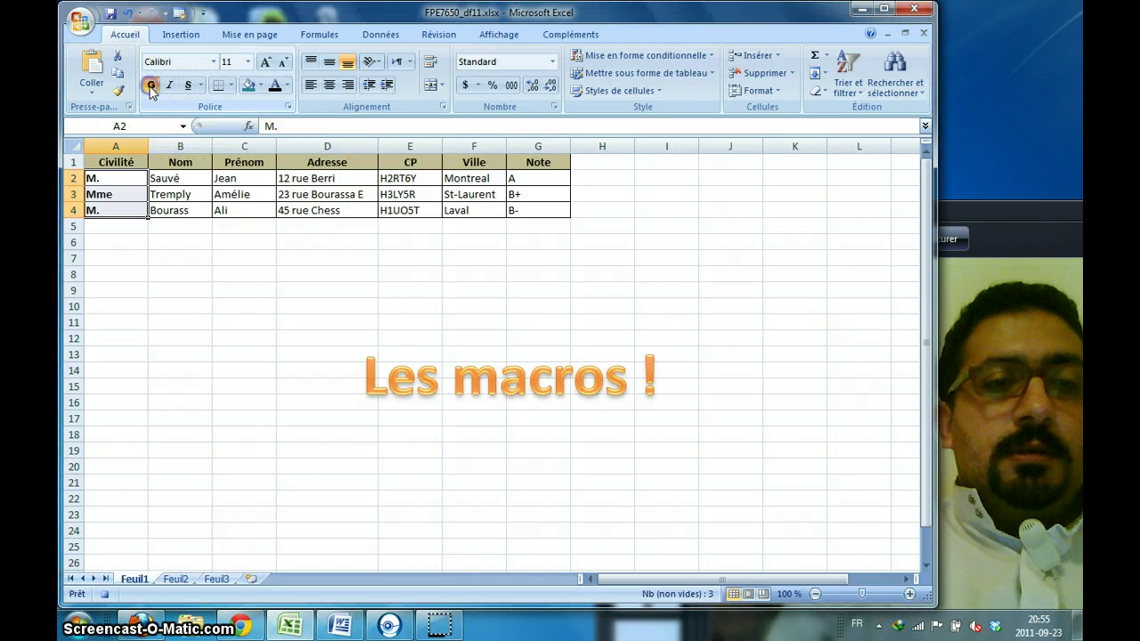
left_click(259, 86)
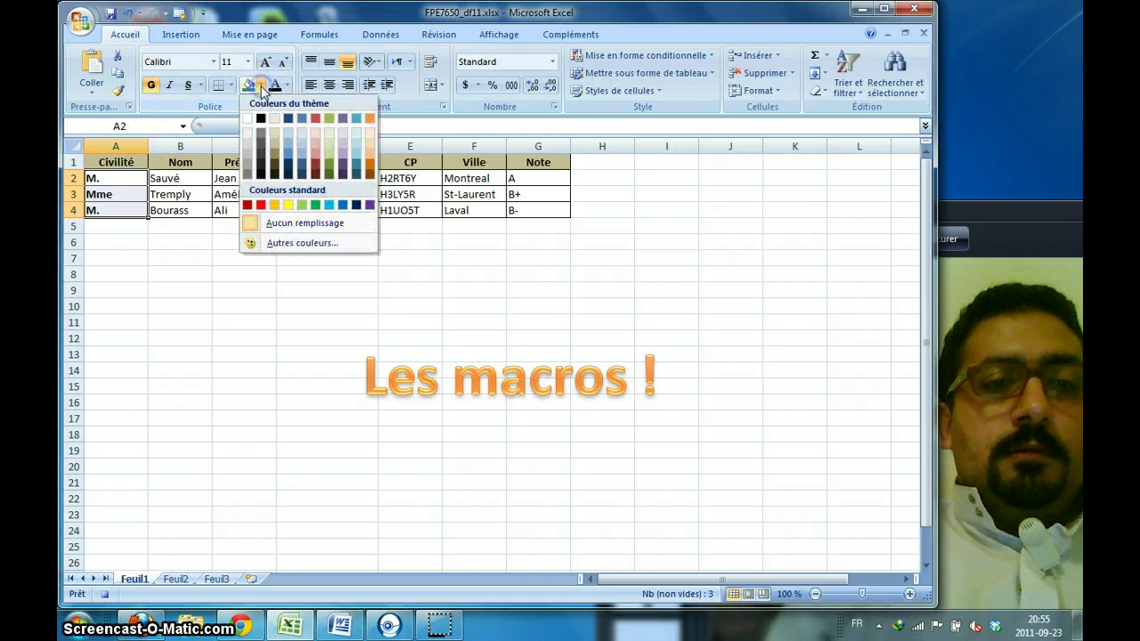
left_click(298, 140)
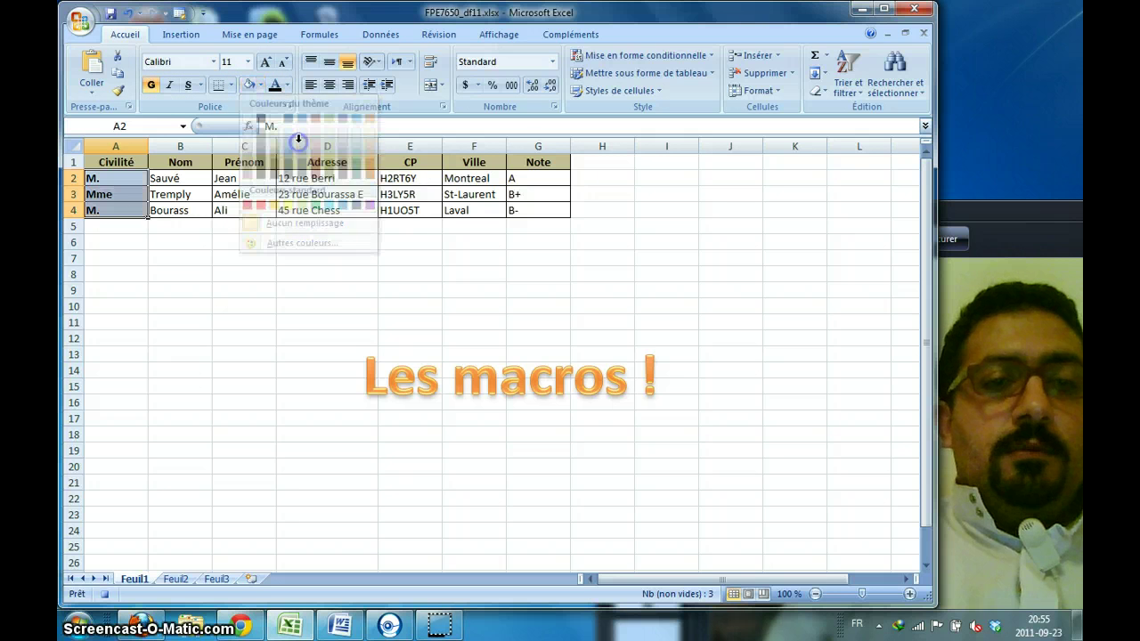
left_click(286, 86)
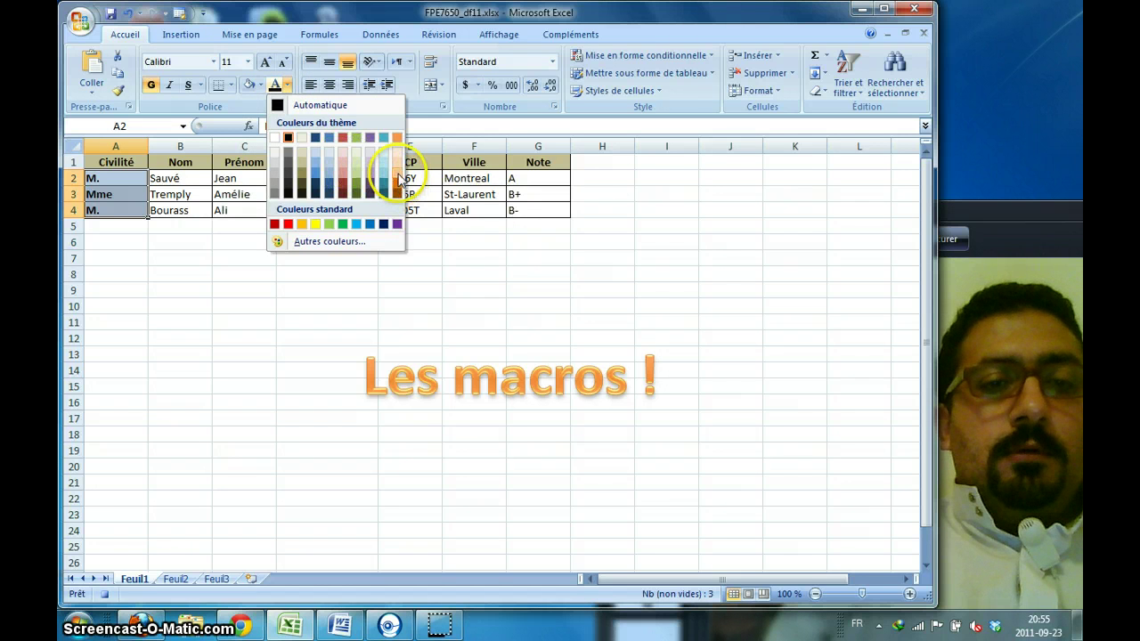
left_click(397, 178)
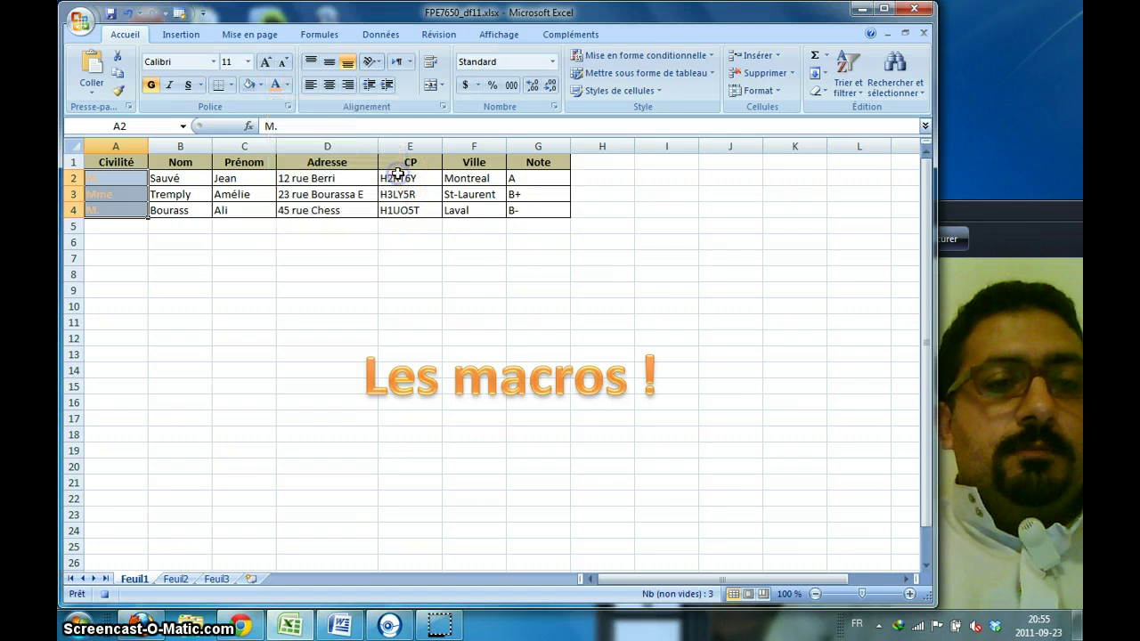
left_click(302, 225)
Give the Nom cells B2:B4 a yellow font colour and a black fill.
left_click_drag(198, 179, 198, 206)
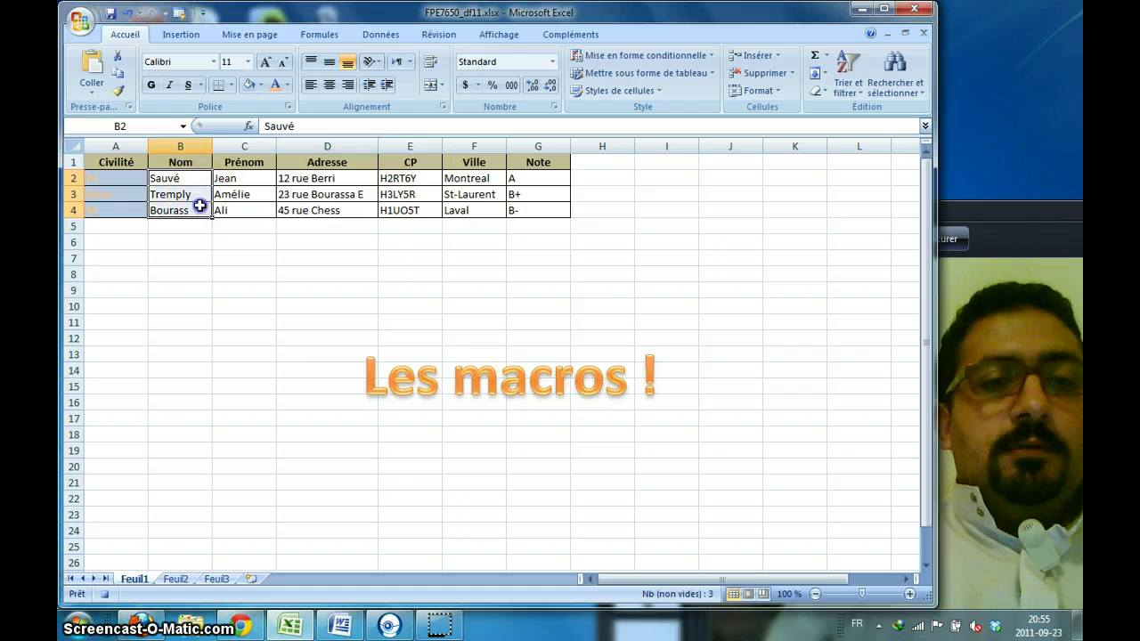
left_click(286, 85)
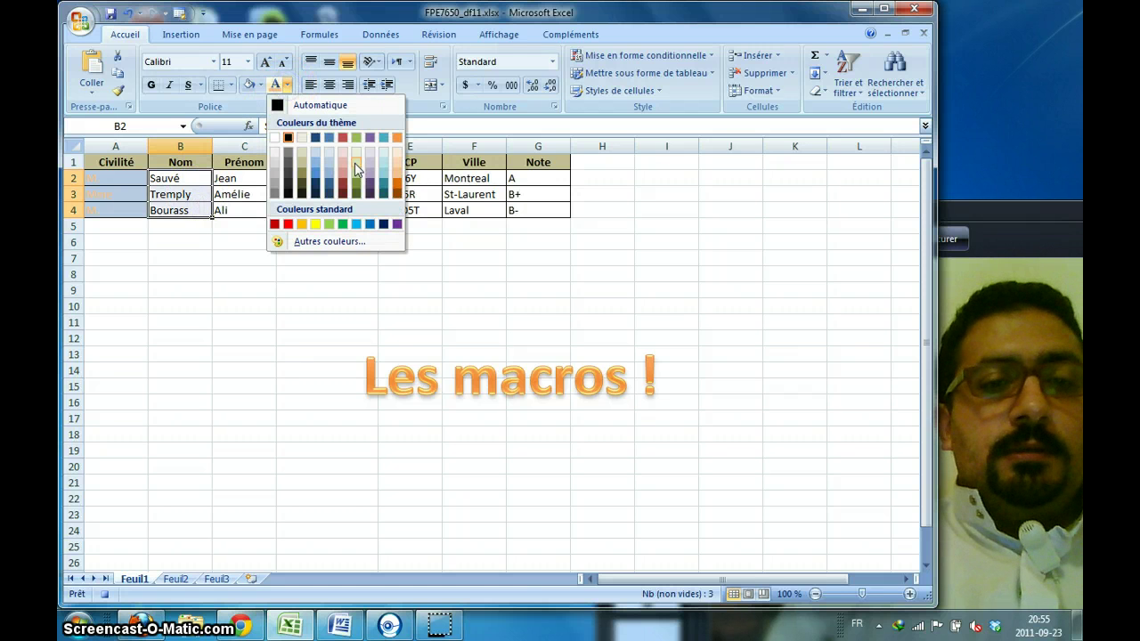
left_click(317, 225)
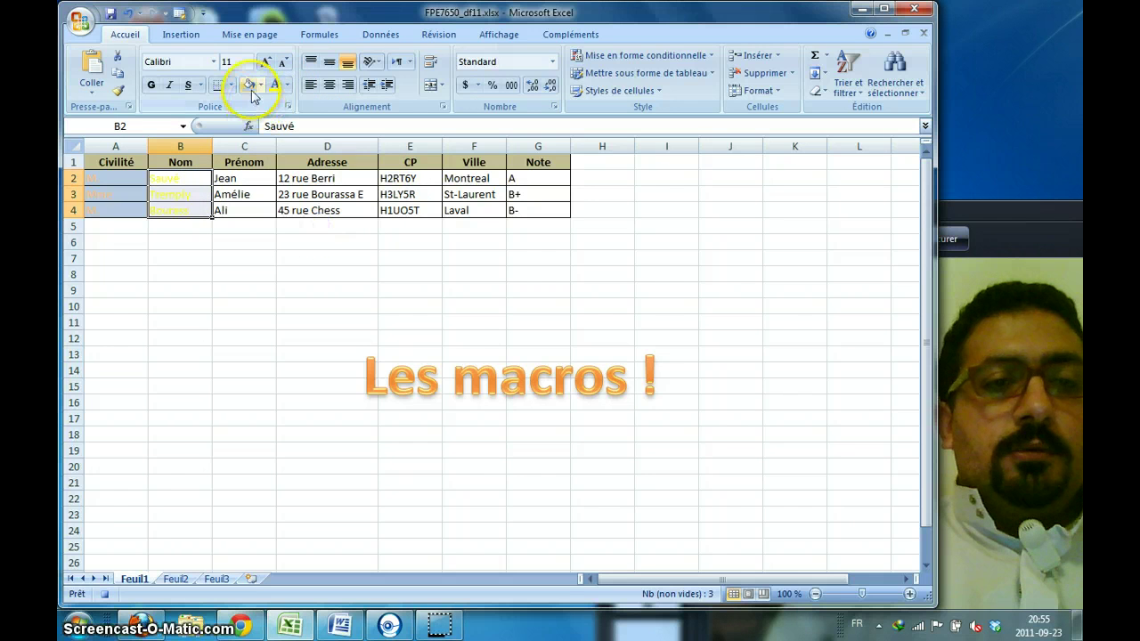
left_click(259, 85)
left_click(260, 118)
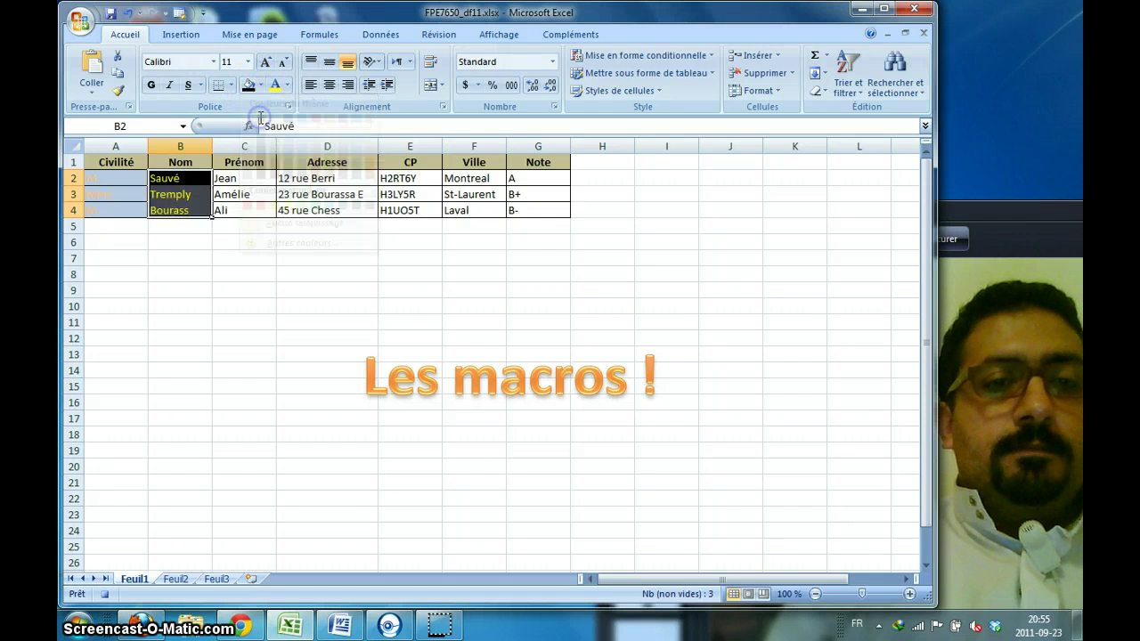
In row 3, make the Adresse cell bold, the CP cell italic and the Ville cell underlined.
left_click(257, 208)
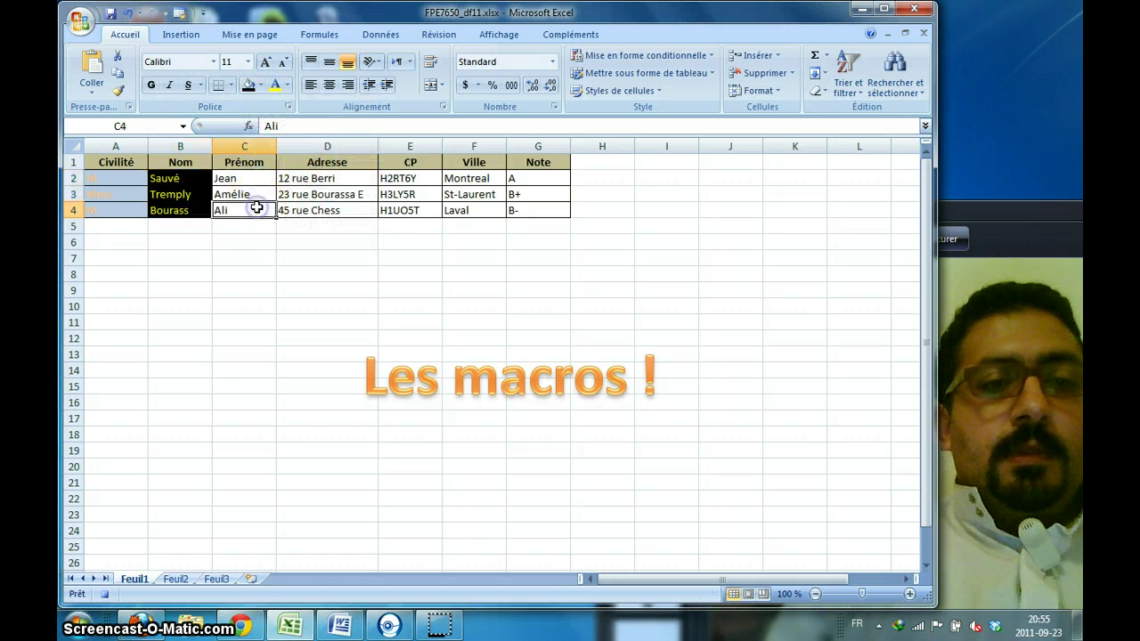
left_click(329, 190)
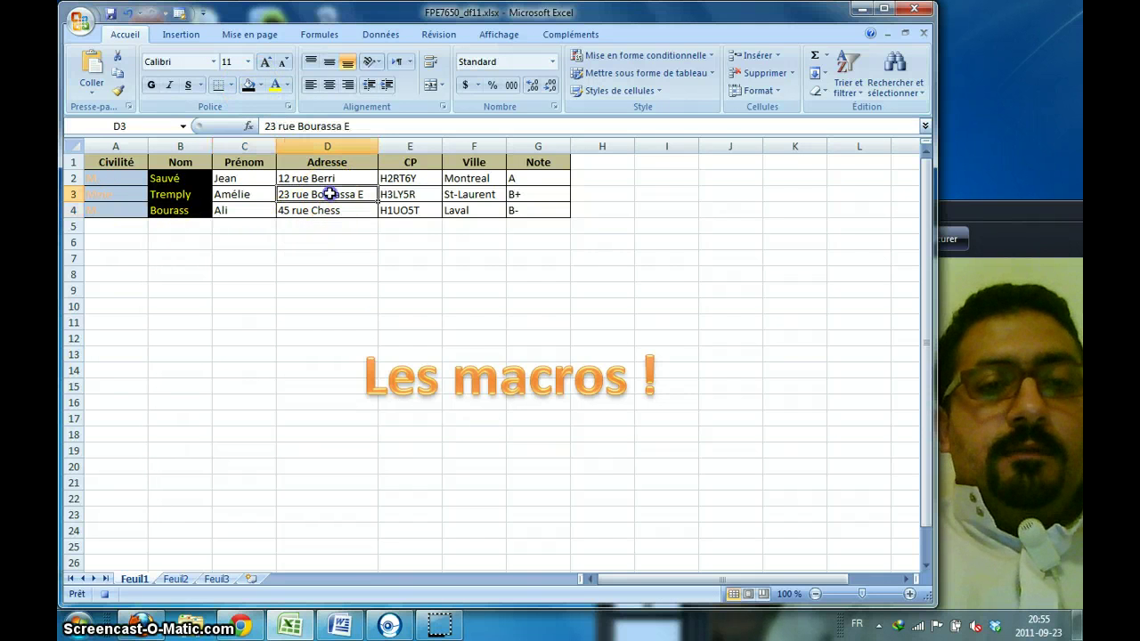
left_click(152, 87)
left_click(406, 193)
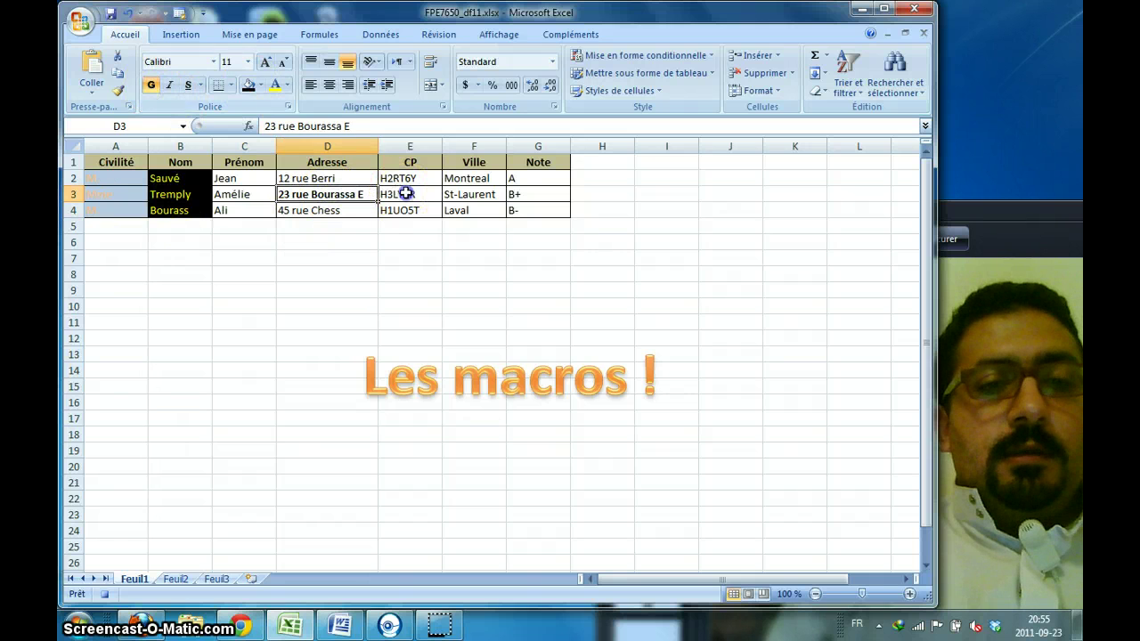
left_click(171, 86)
left_click(463, 193)
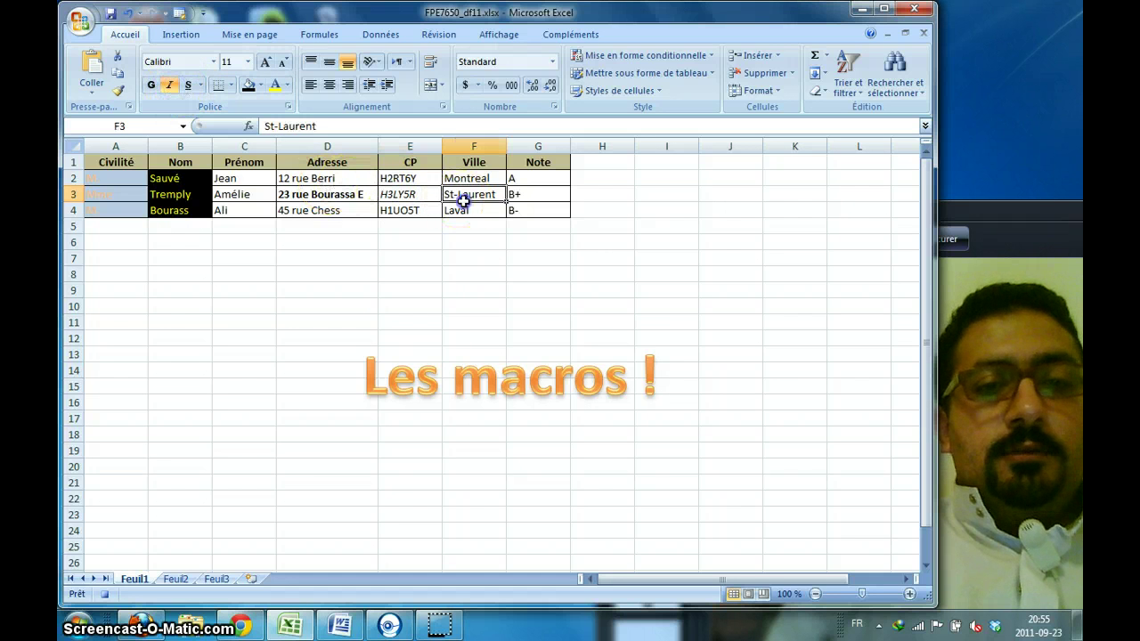
left_click(188, 85)
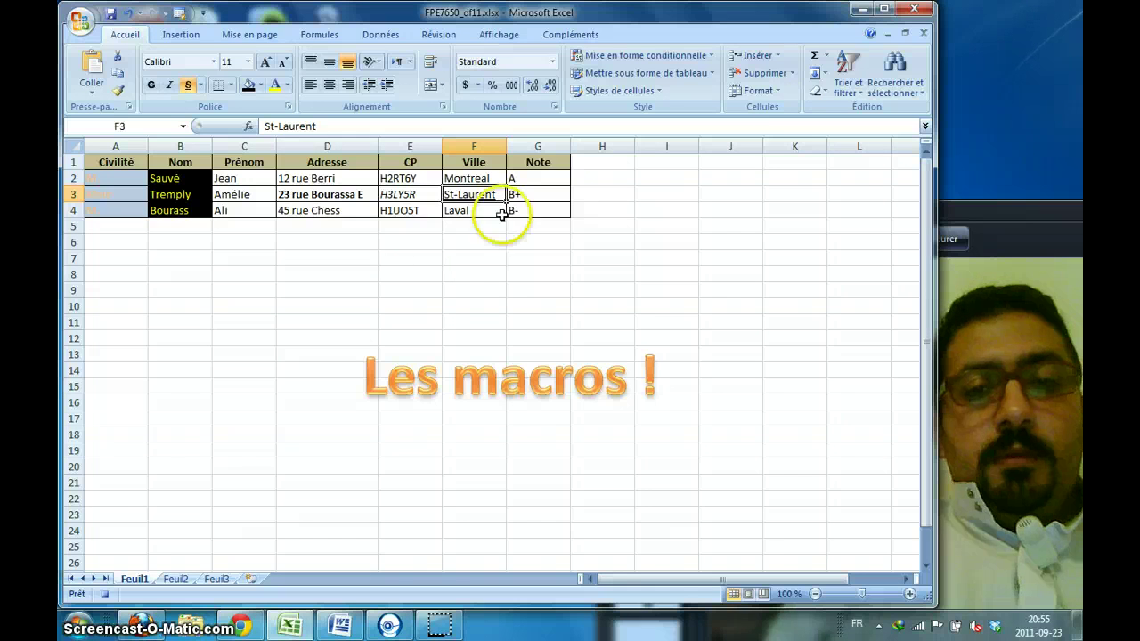
Stop recording the mep macro.
left_click(506, 36)
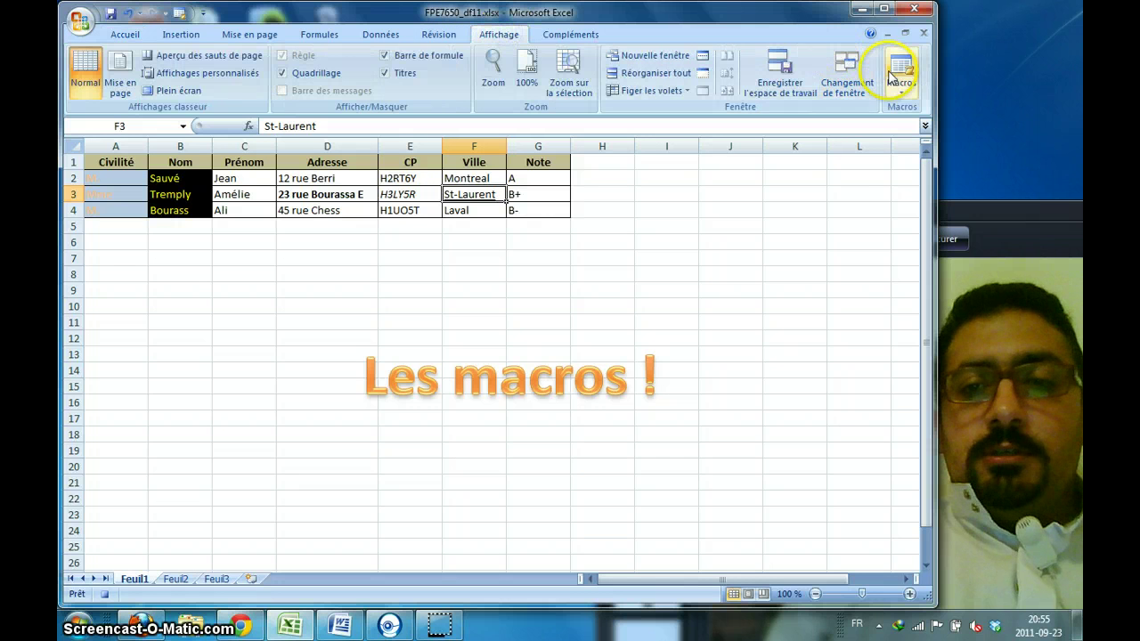
left_click(904, 103)
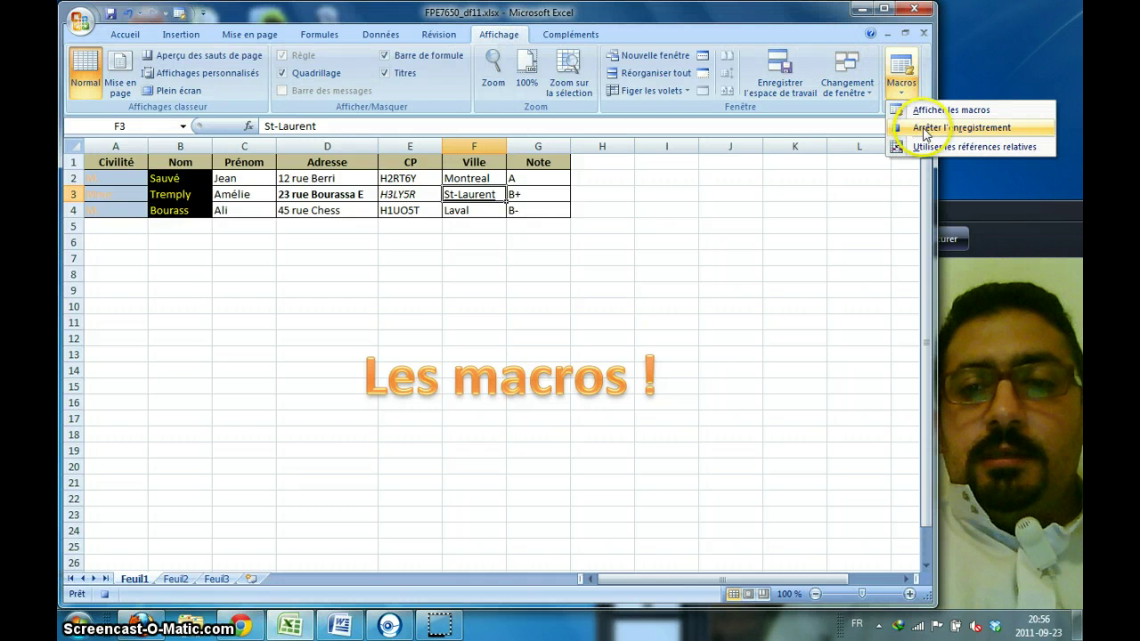
left_click(926, 130)
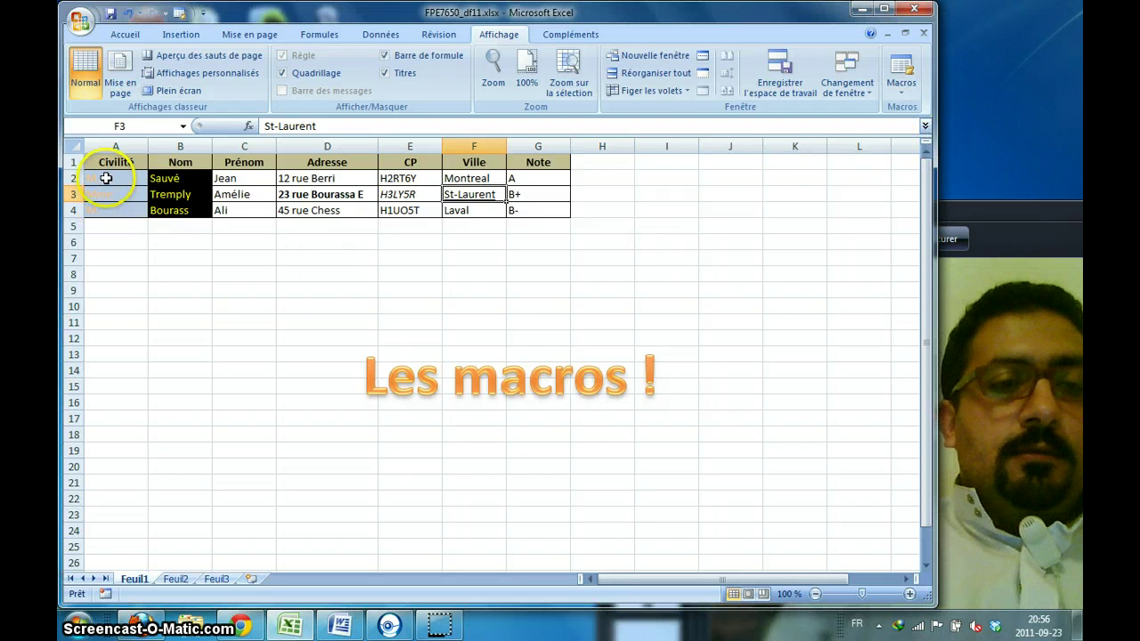
Reset the font colour of the data cells A2:G4 to automatic and remove their fill.
left_click_drag(105, 178, 544, 209)
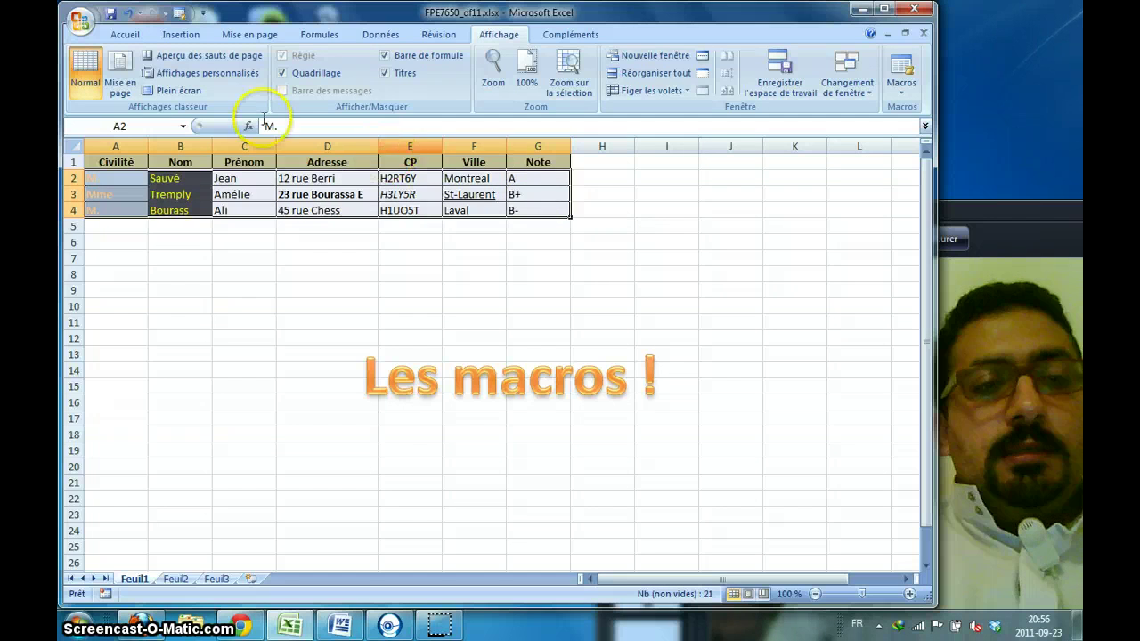
left_click(123, 35)
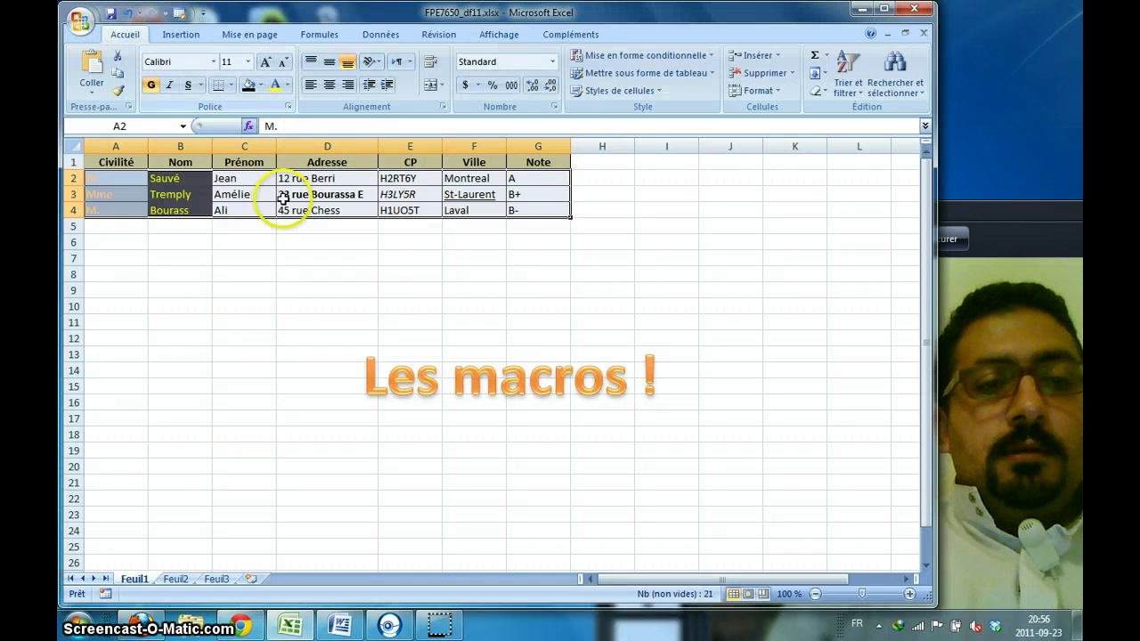
left_click(286, 84)
left_click(309, 109)
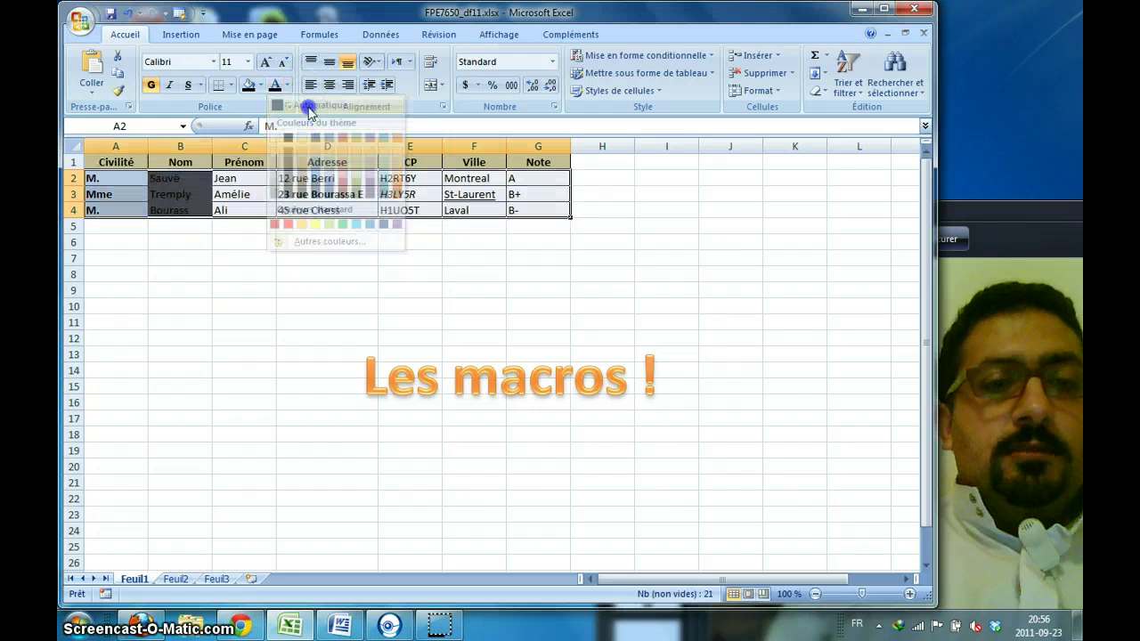
left_click(259, 85)
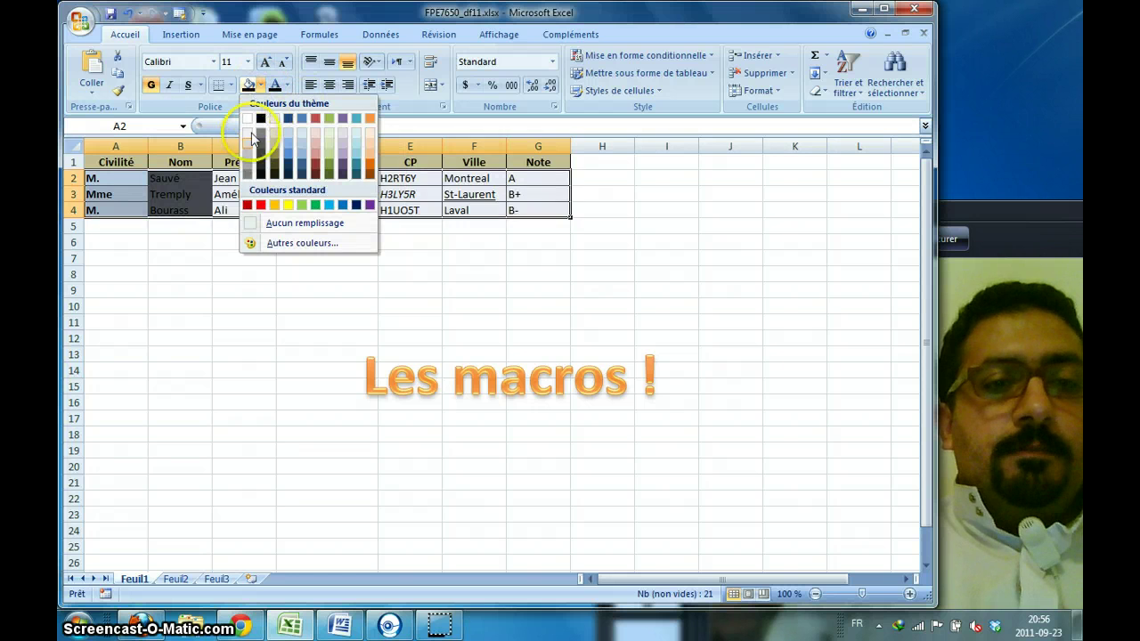
left_click(274, 206)
left_click(277, 221)
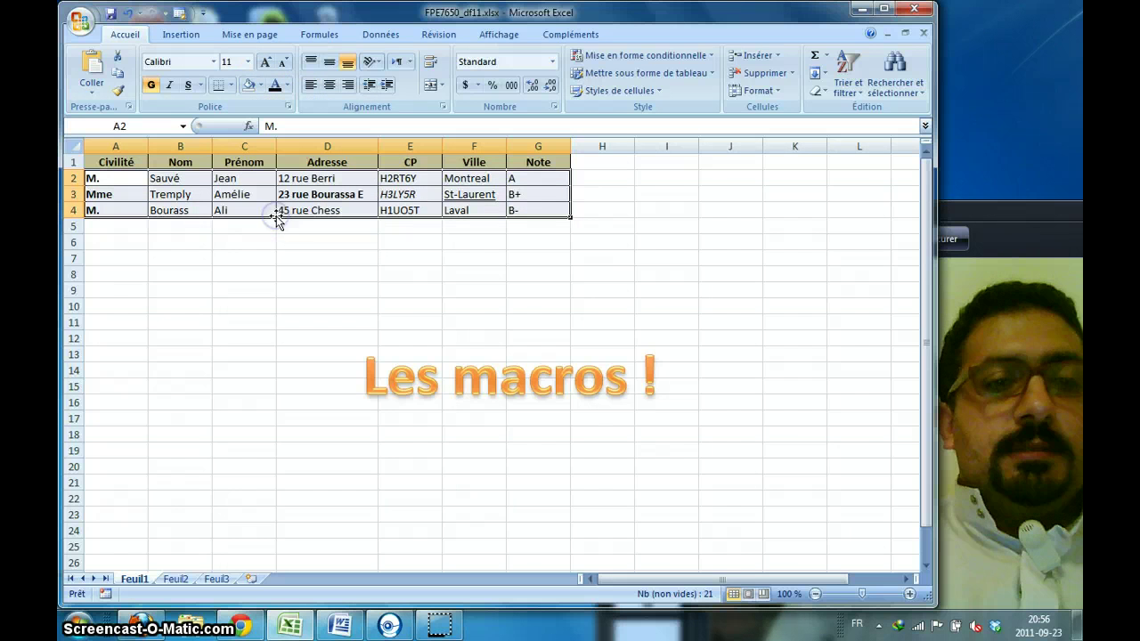
Remove the bold, italic and underline formatting from the data cells A2:G4.
left_click(151, 85)
left_click(152, 84)
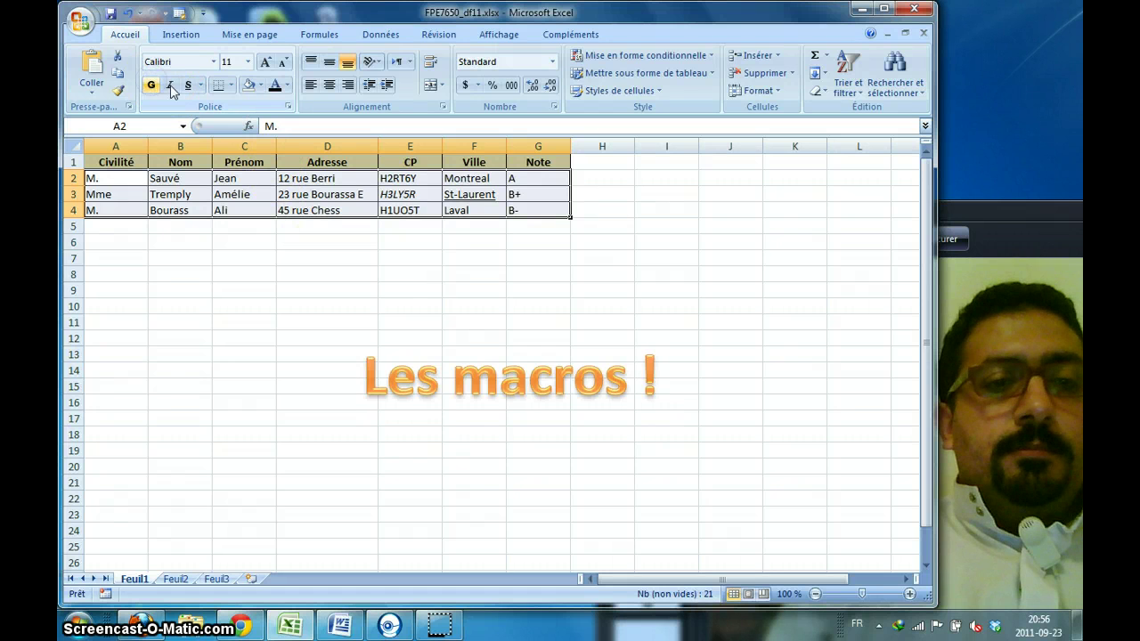
left_click(170, 88)
left_click(171, 88)
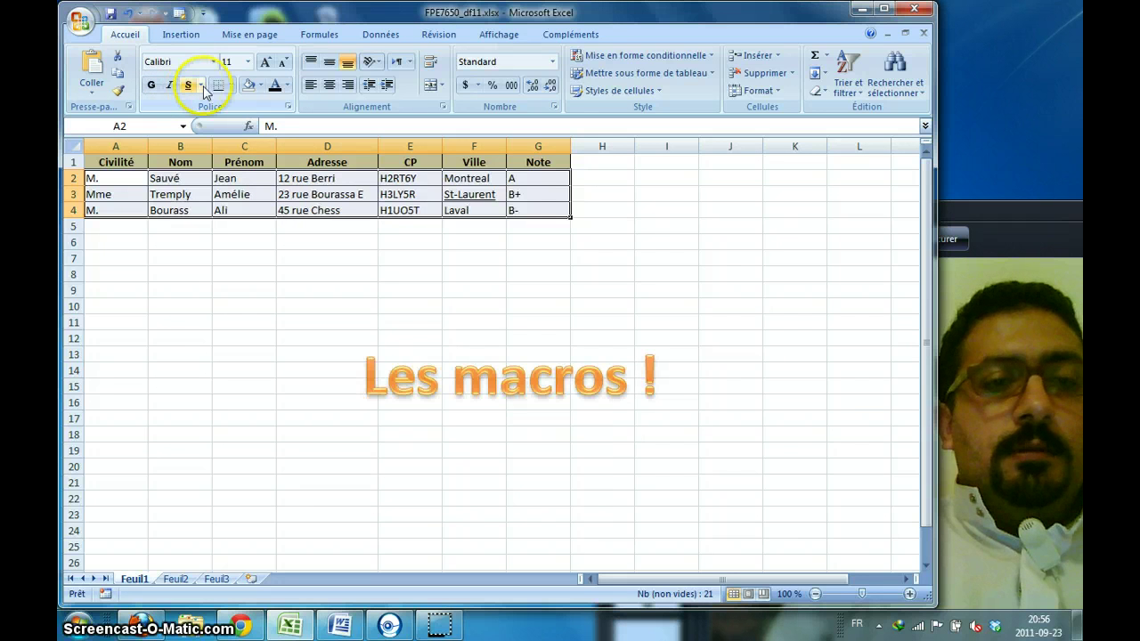
left_click(187, 87)
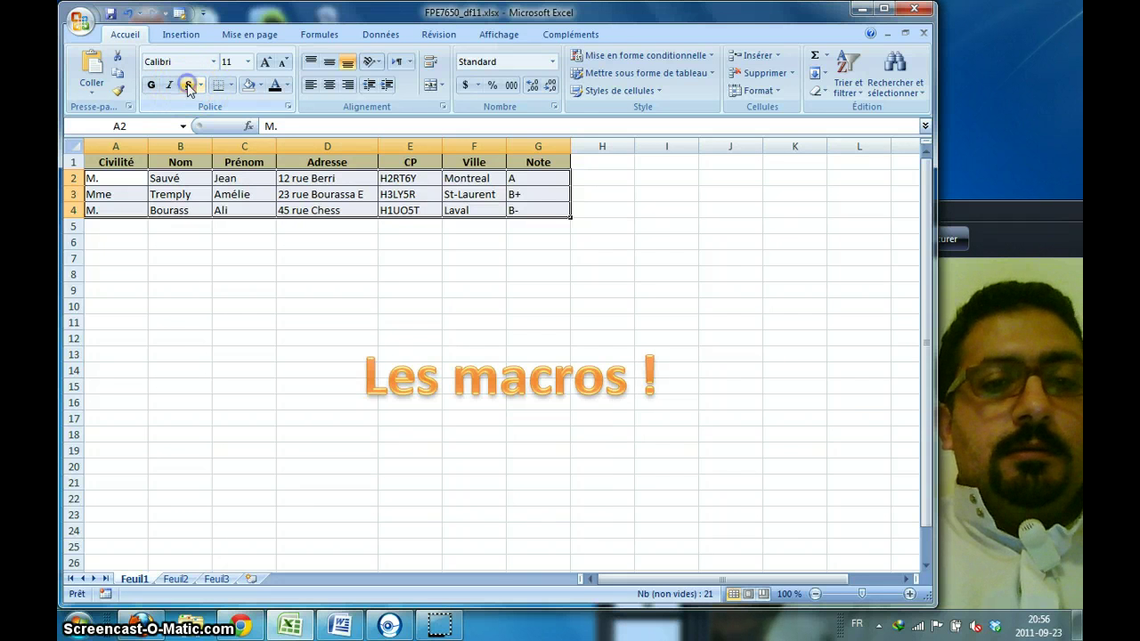
left_click(257, 246)
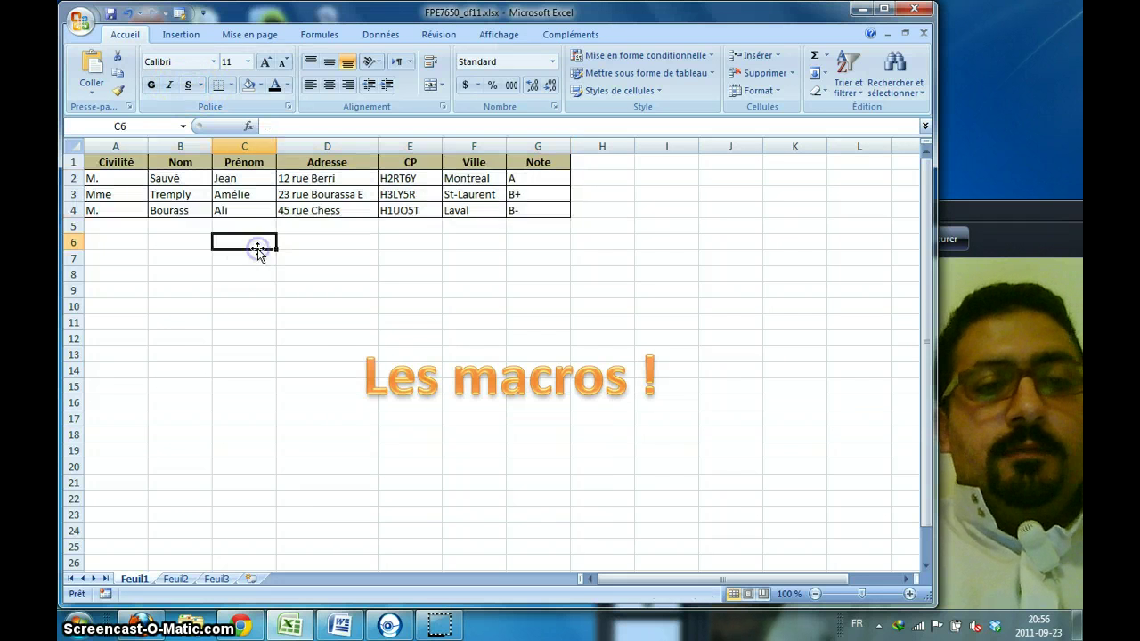
left_click(313, 316)
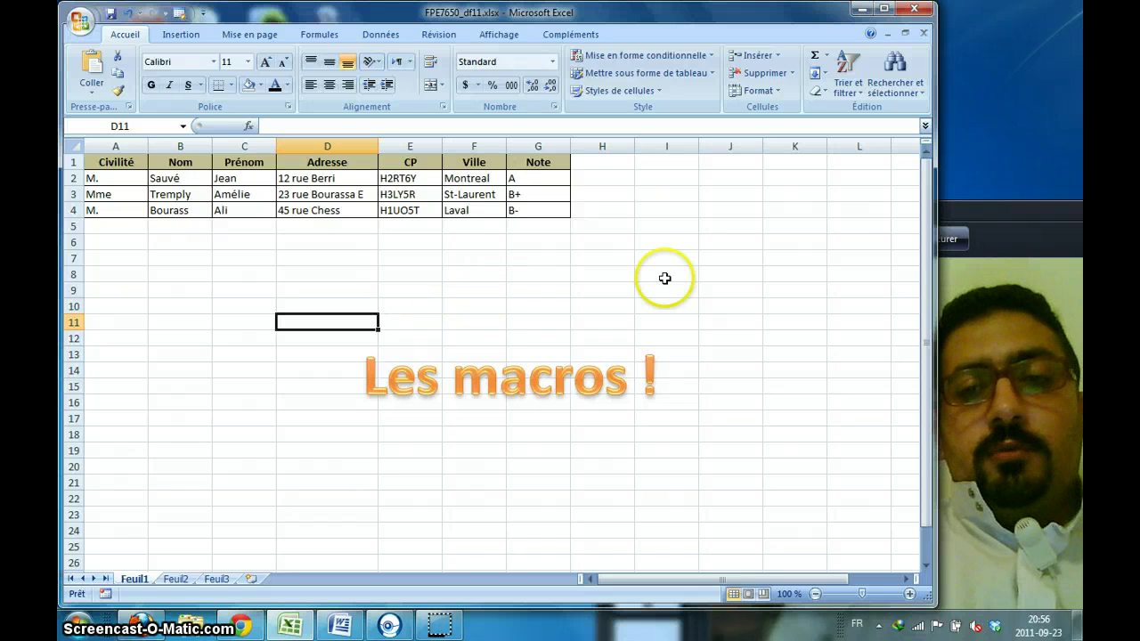
Run the mep macro from the list of macros in all open workbooks.
left_click(495, 34)
left_click(909, 103)
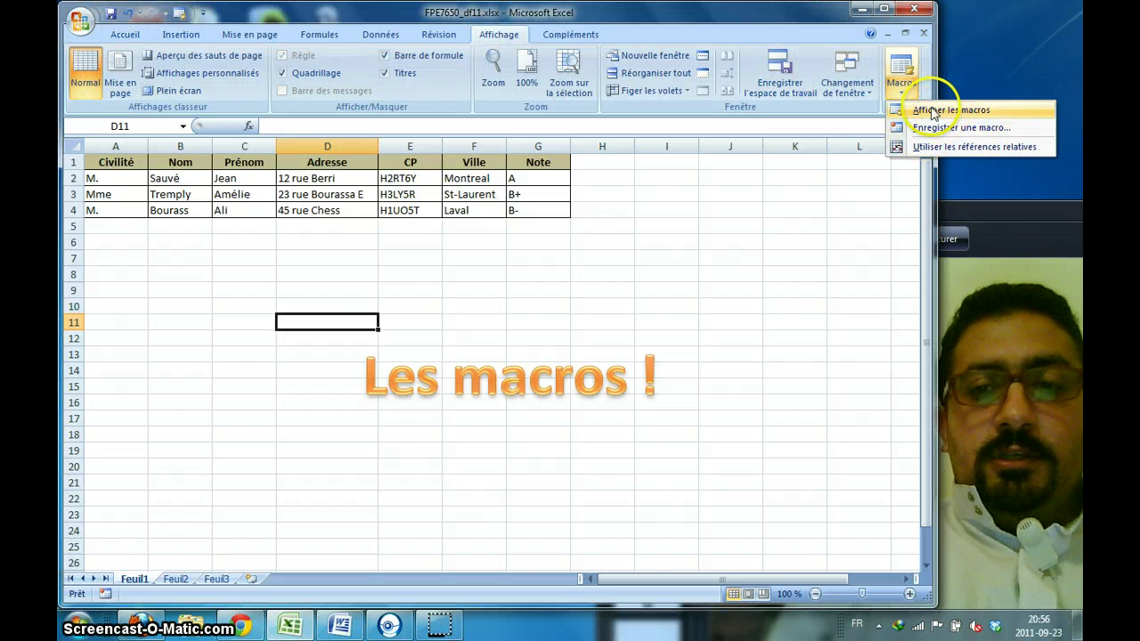
left_click(939, 113)
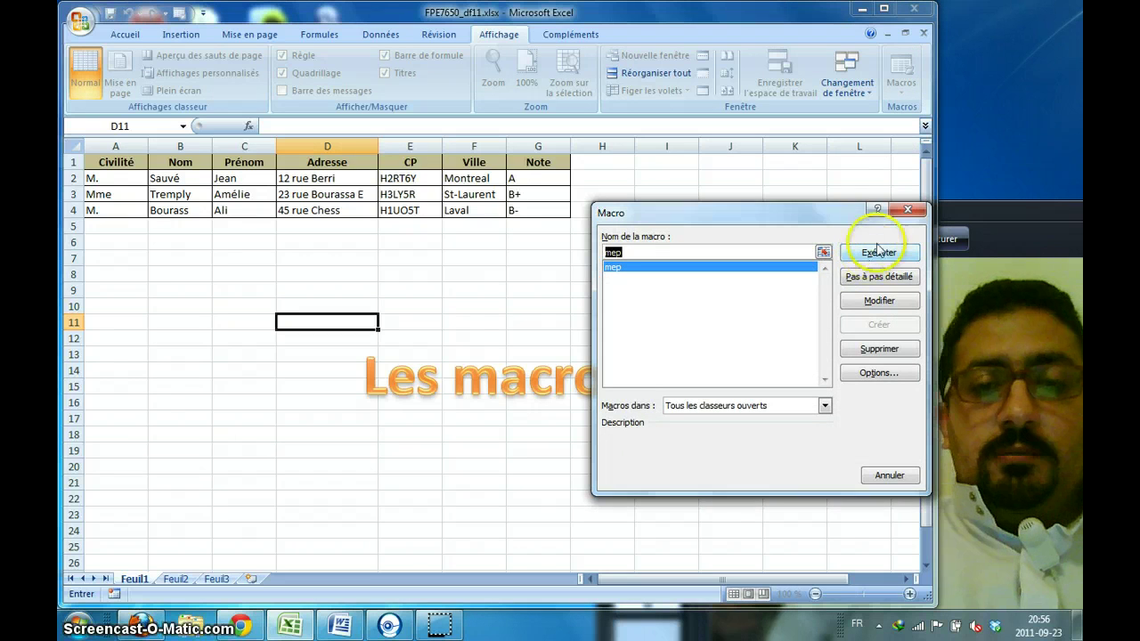
left_click_drag(828, 221, 832, 181)
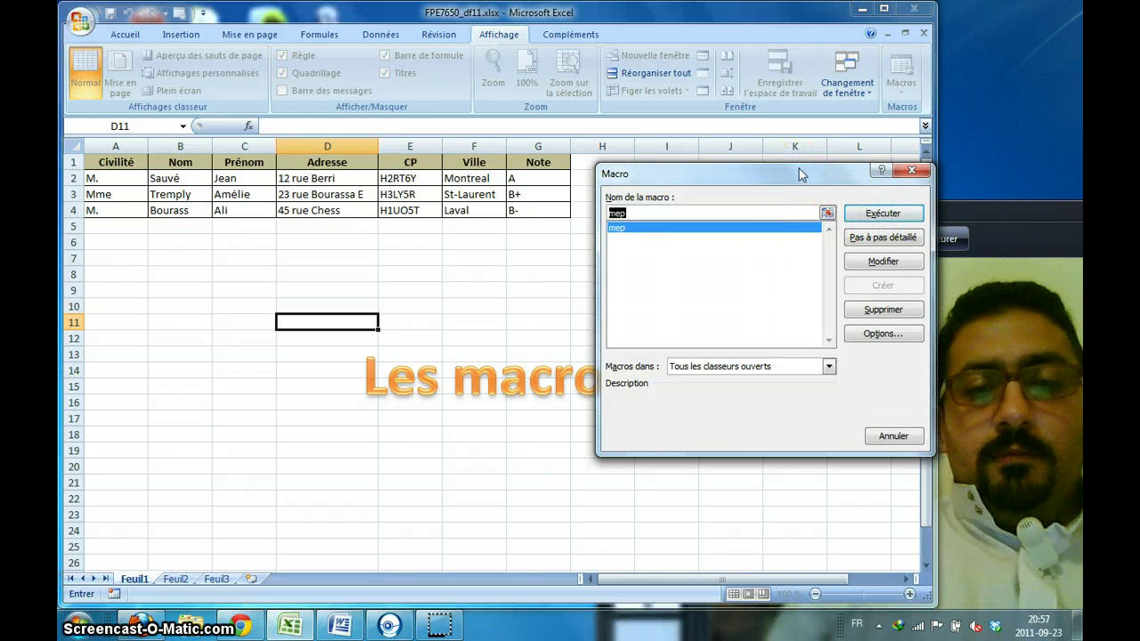
left_click(866, 217)
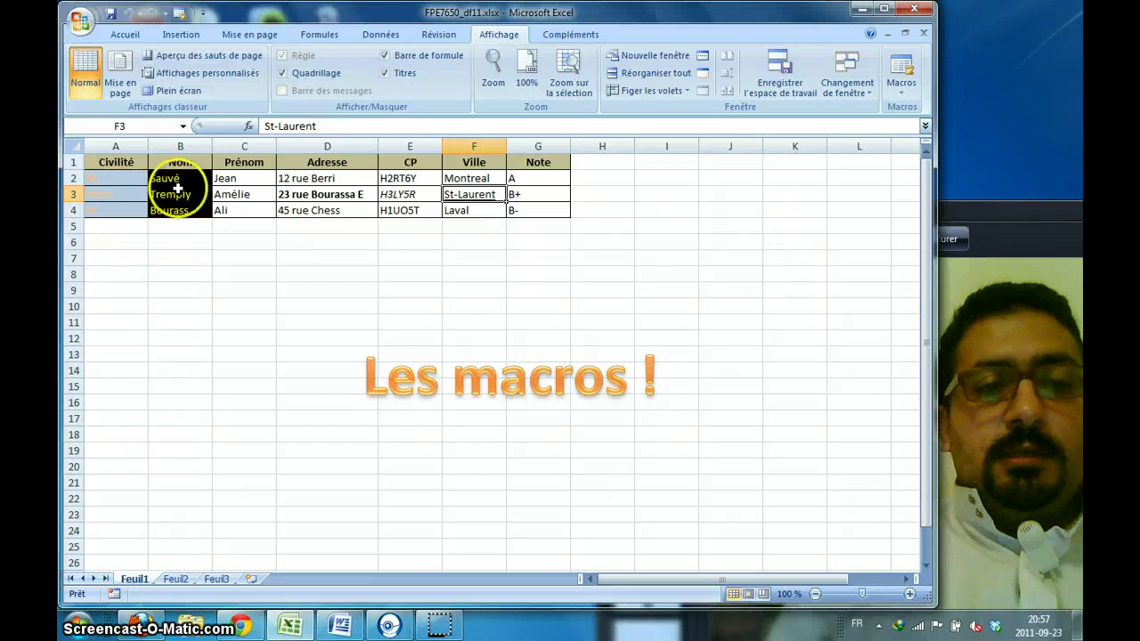
Check the formatting the macro applied to the Adresse, CP and Ville cells in rows 3 and 4.
left_click(385, 210)
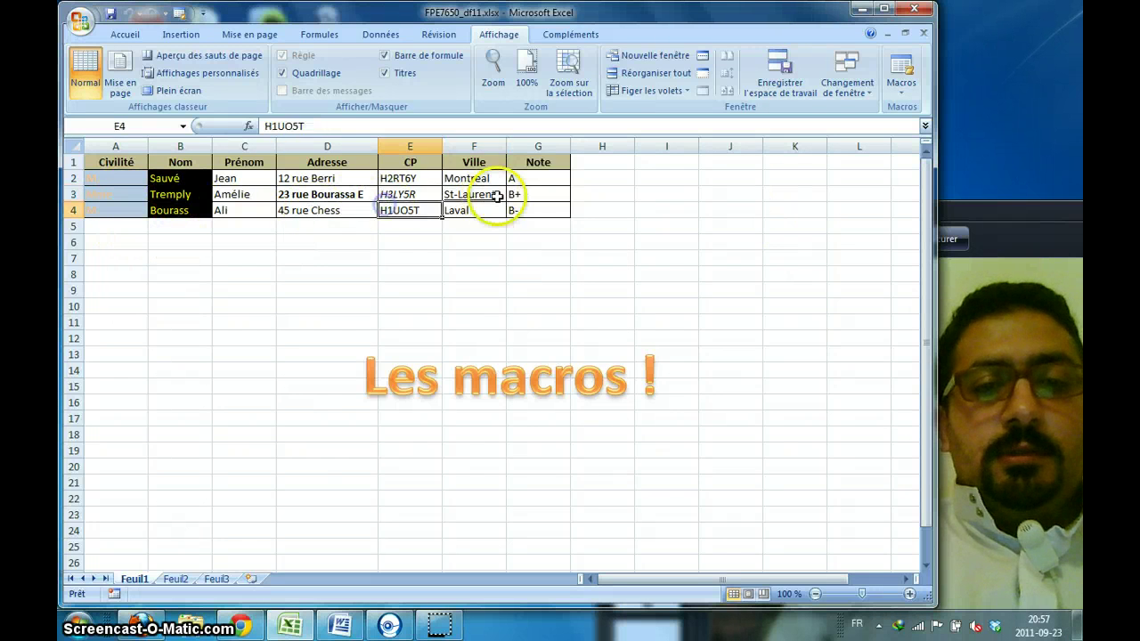
left_click(426, 193)
left_click(465, 209)
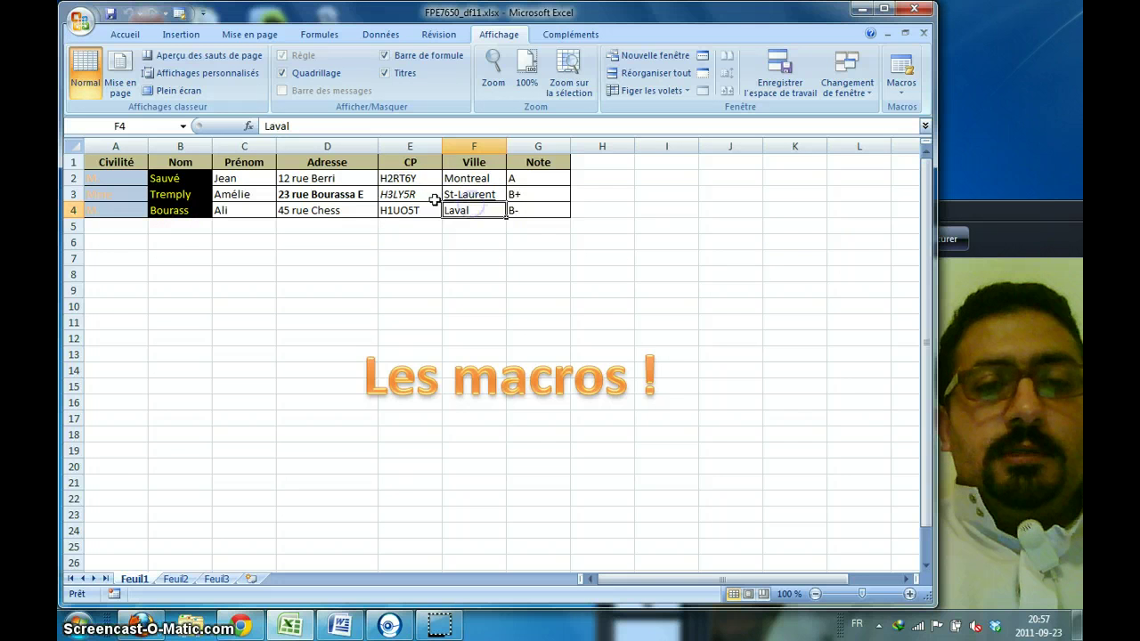
left_click(457, 193)
left_click(393, 198)
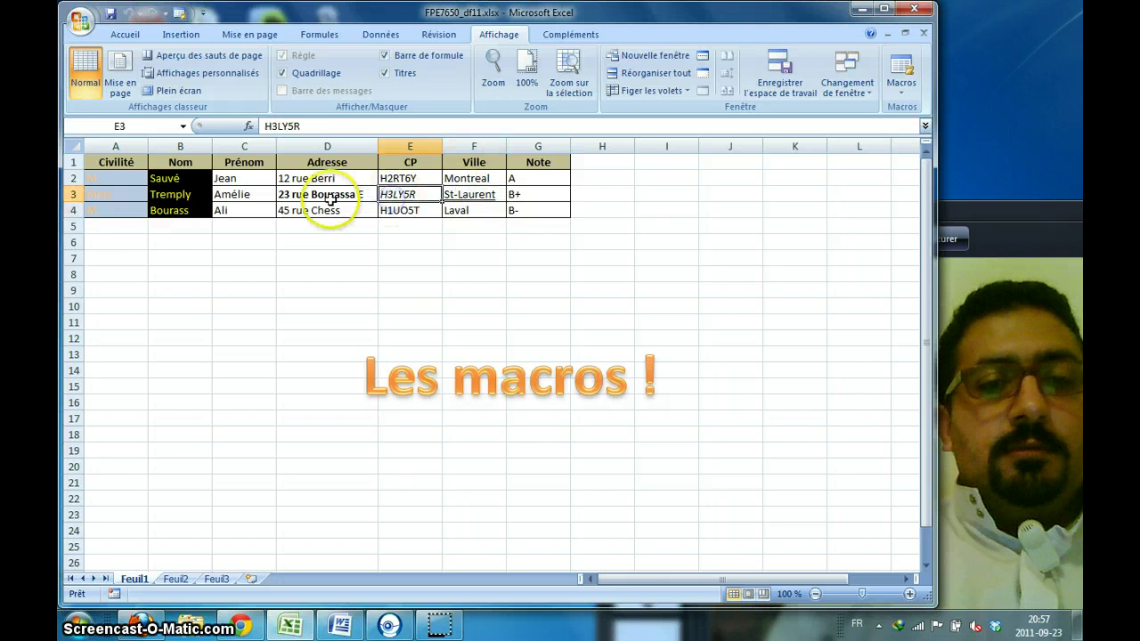
left_click(330, 198)
left_click(255, 197)
Begin overwriting the Nom cell B3 with an entry starting with P.
left_click(187, 200)
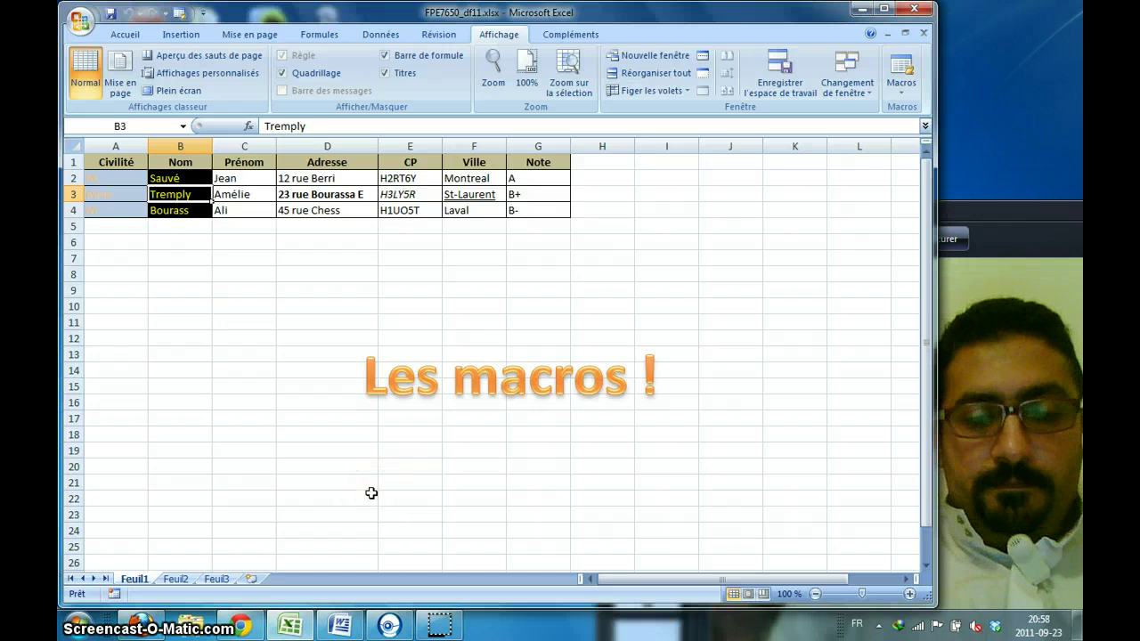
type("P")
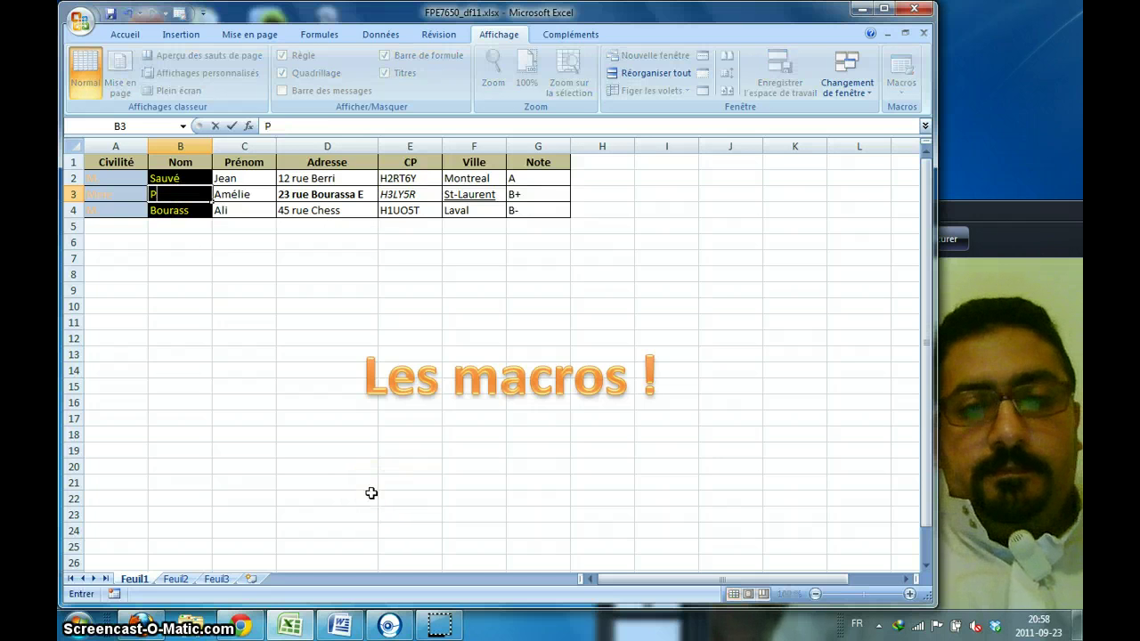